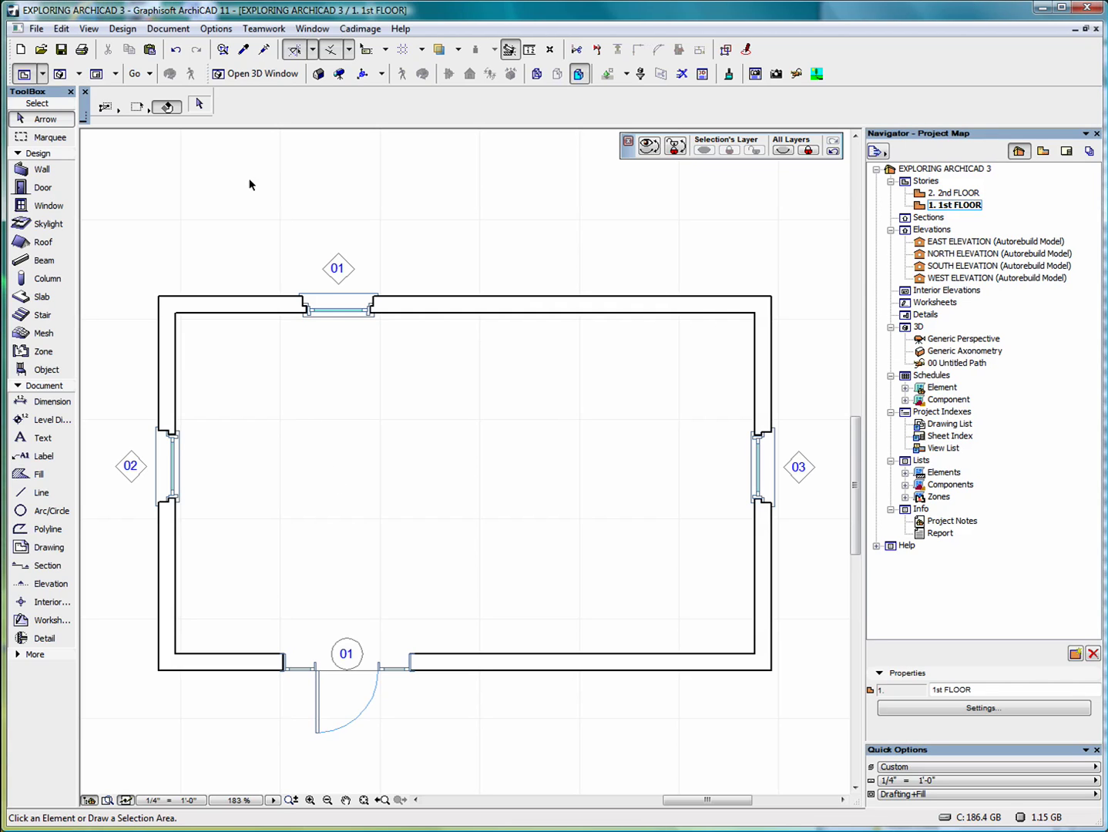
Step: Set the floor plan cut plane height to 4' above the current story
left_click(165, 32)
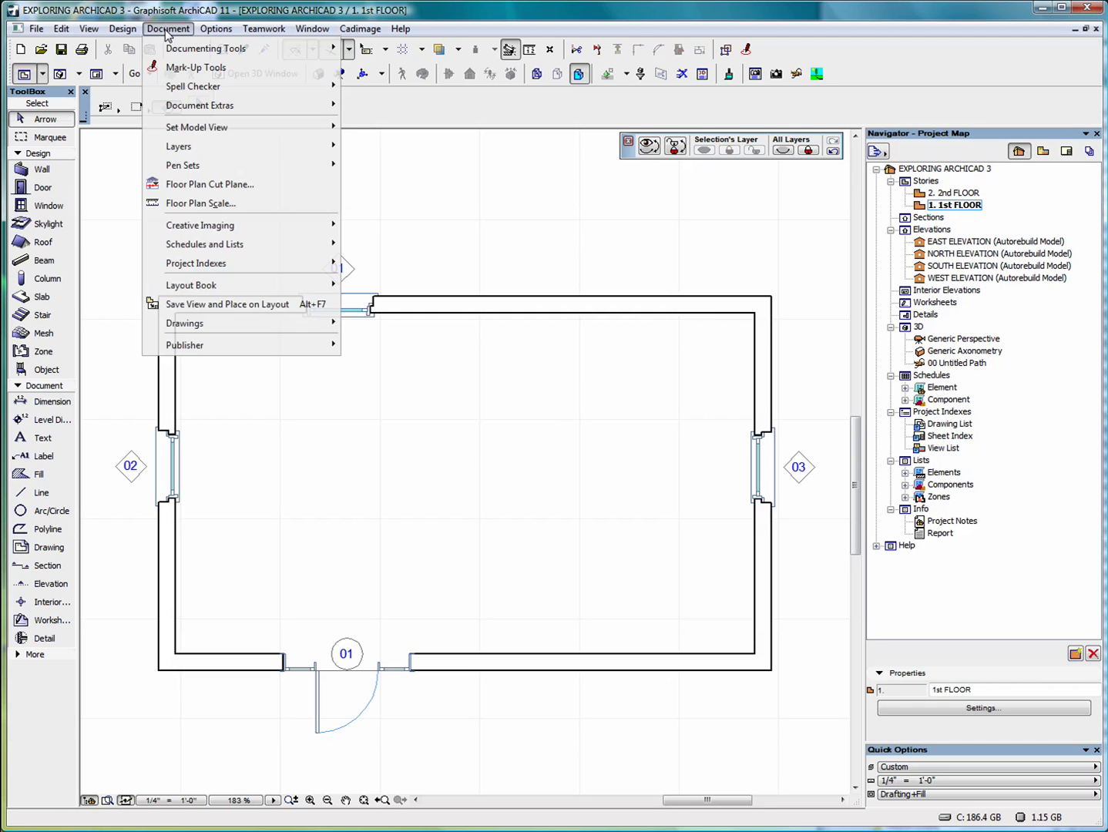
left_click(232, 186)
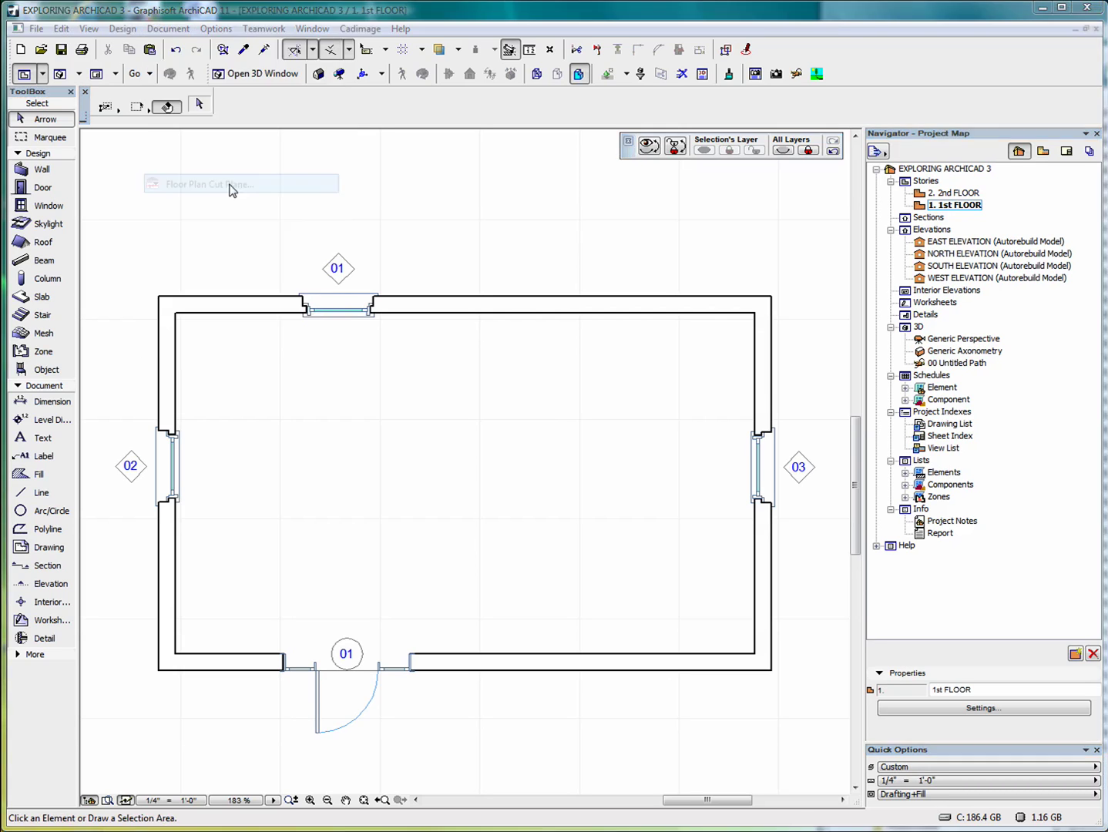
left_click_drag(702, 235, 434, 217)
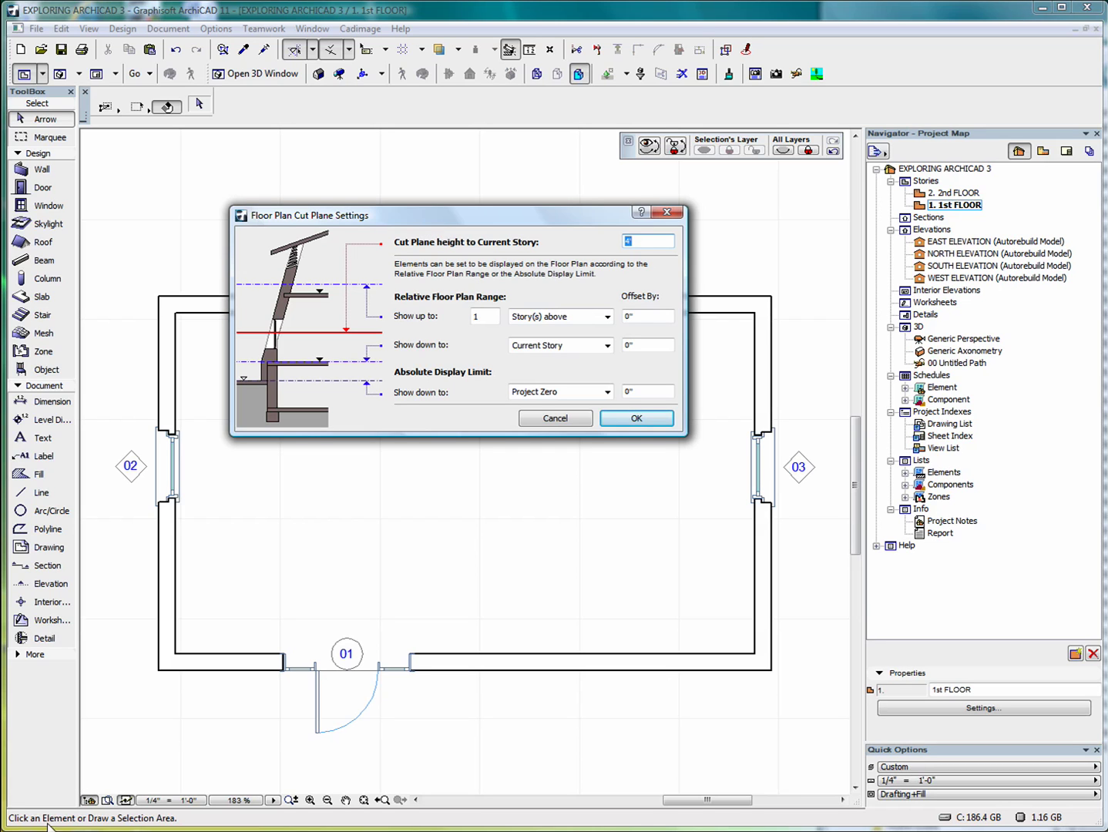
left_click(290, 615)
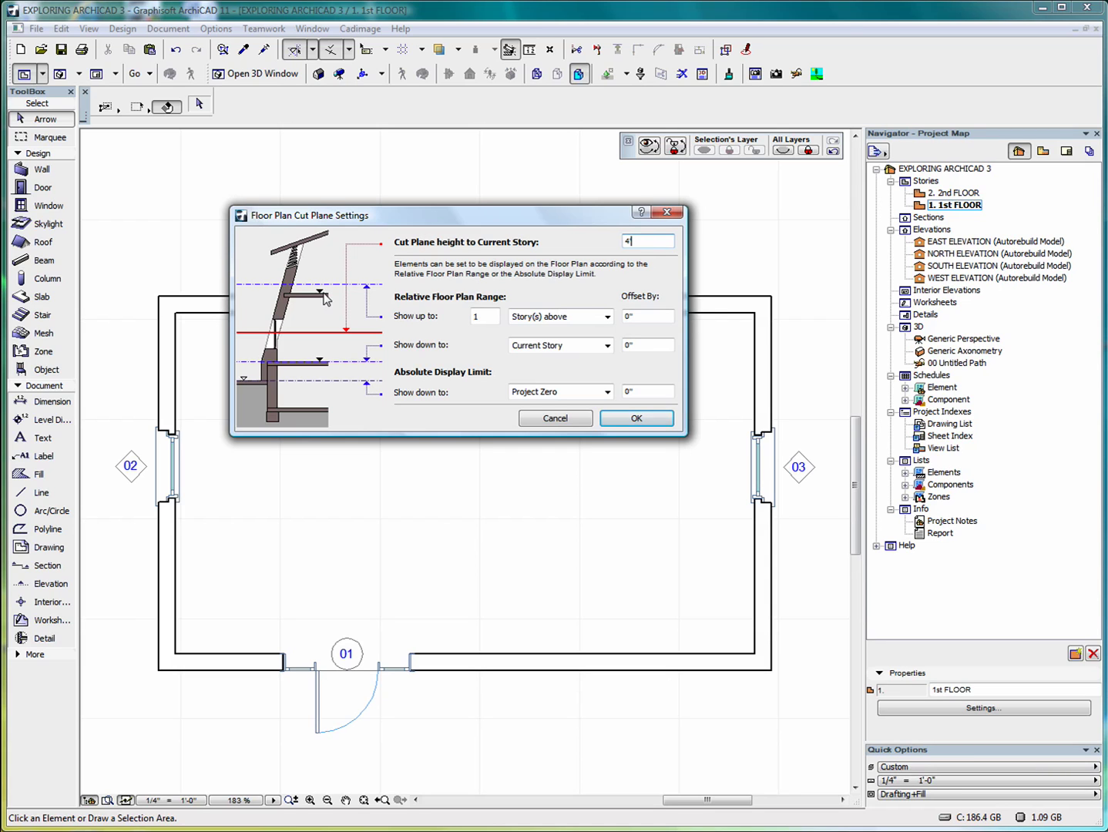
left_click(635, 418)
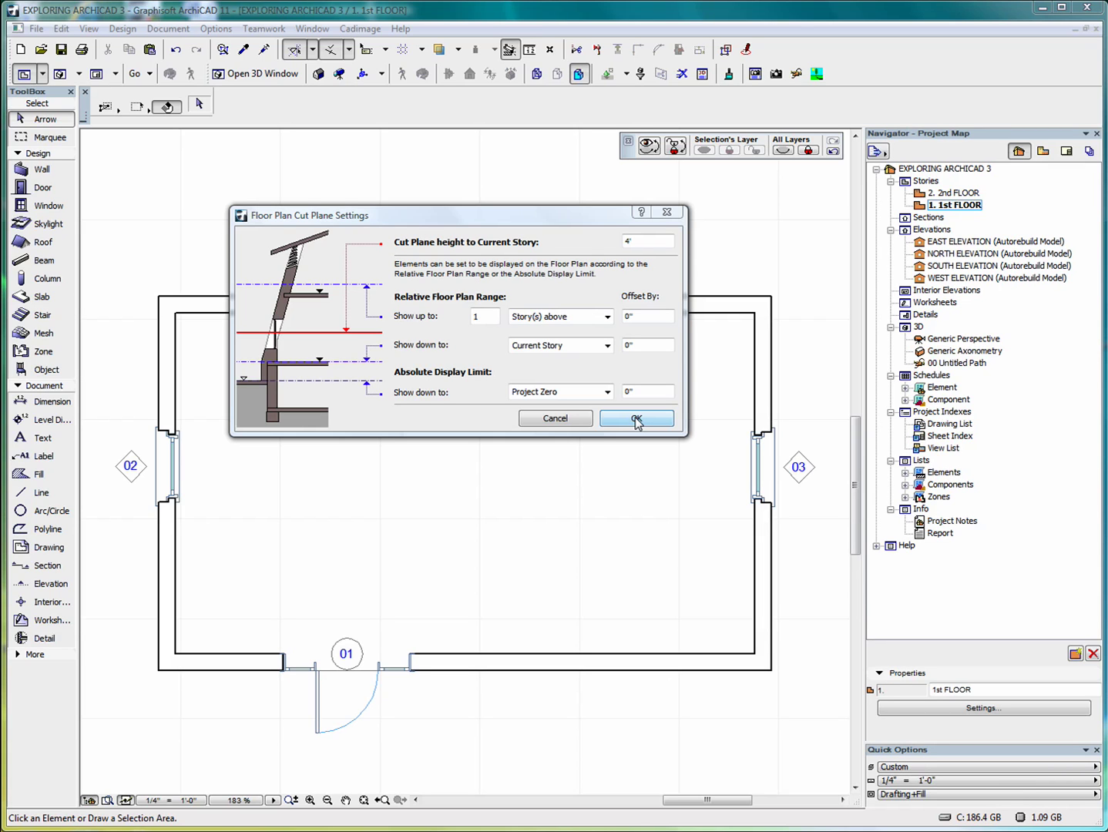
Step: Apply the cut plane, then make new walls default to 22' high, slanted at 85°
left_click(636, 419)
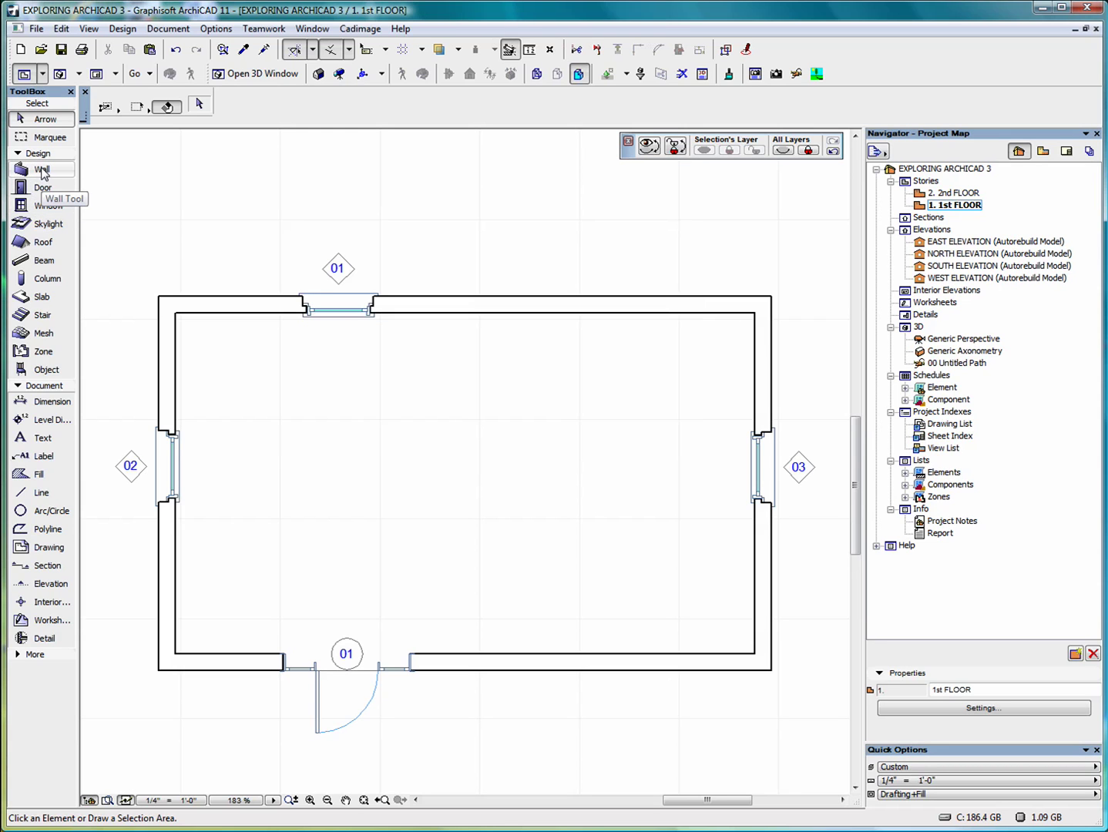
double_click(42, 171)
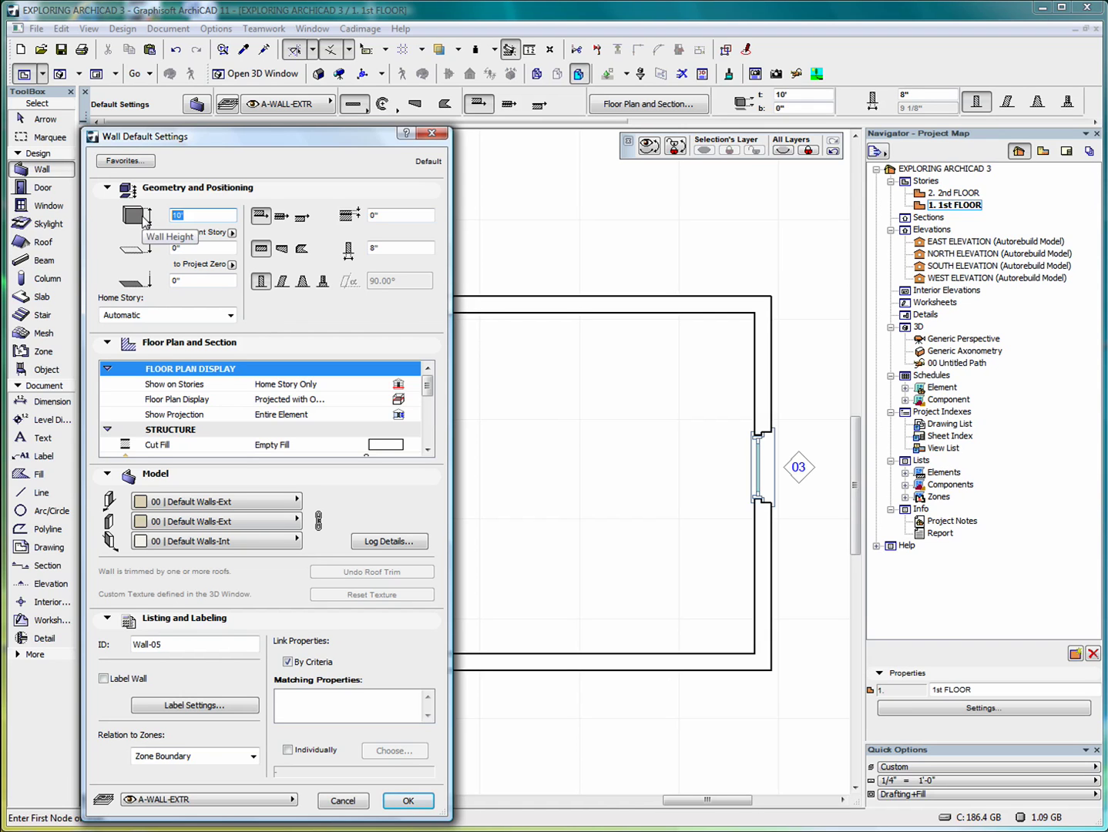
type("22'")
left_click(284, 283)
left_click(377, 279)
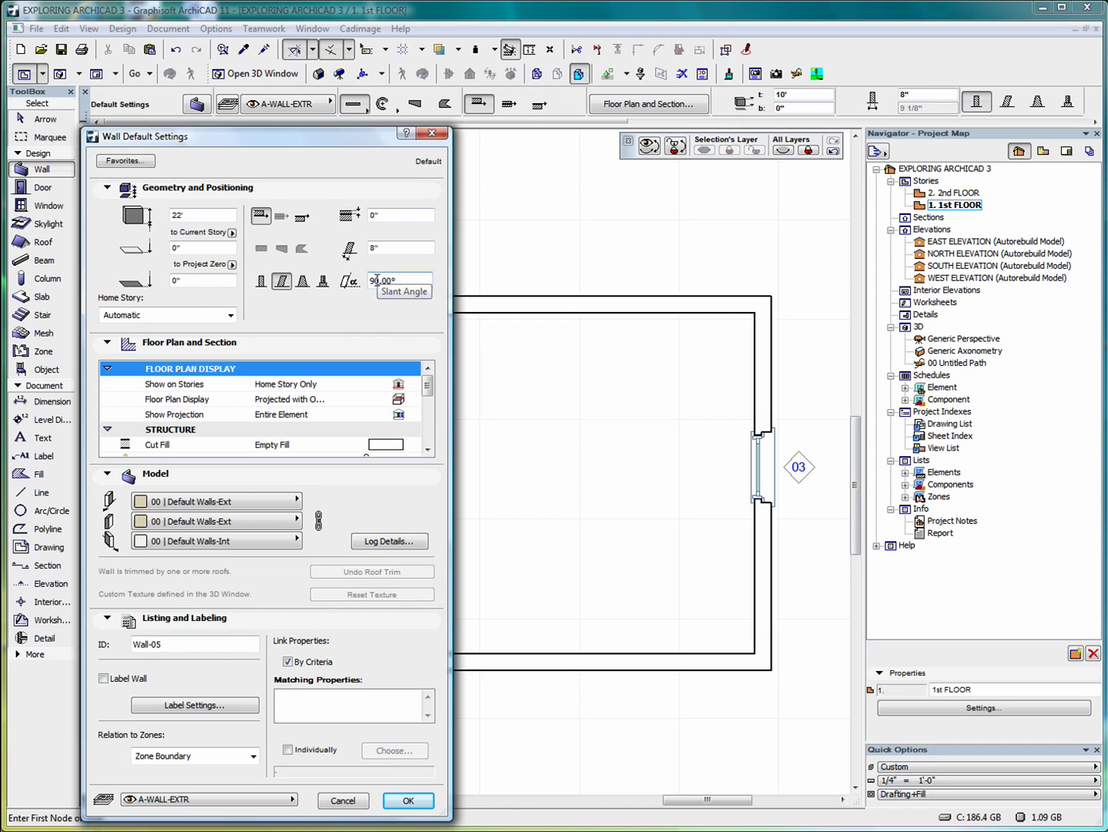
left_click_drag(377, 280, 367, 281)
type("5")
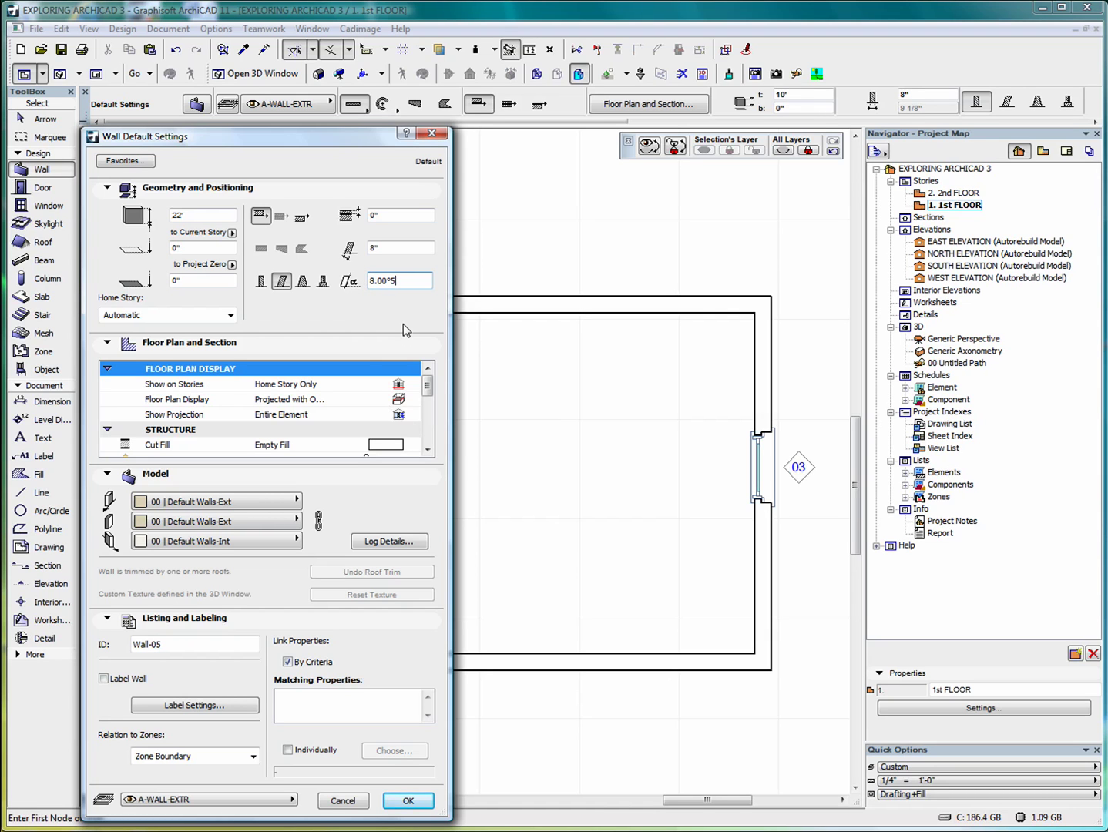
key("BackSpace")
key("BackSpace")
key("BackSpace")
key("BackSpace")
key("BackSpace")
key("shift+Left")
type("85")
left_click(410, 802)
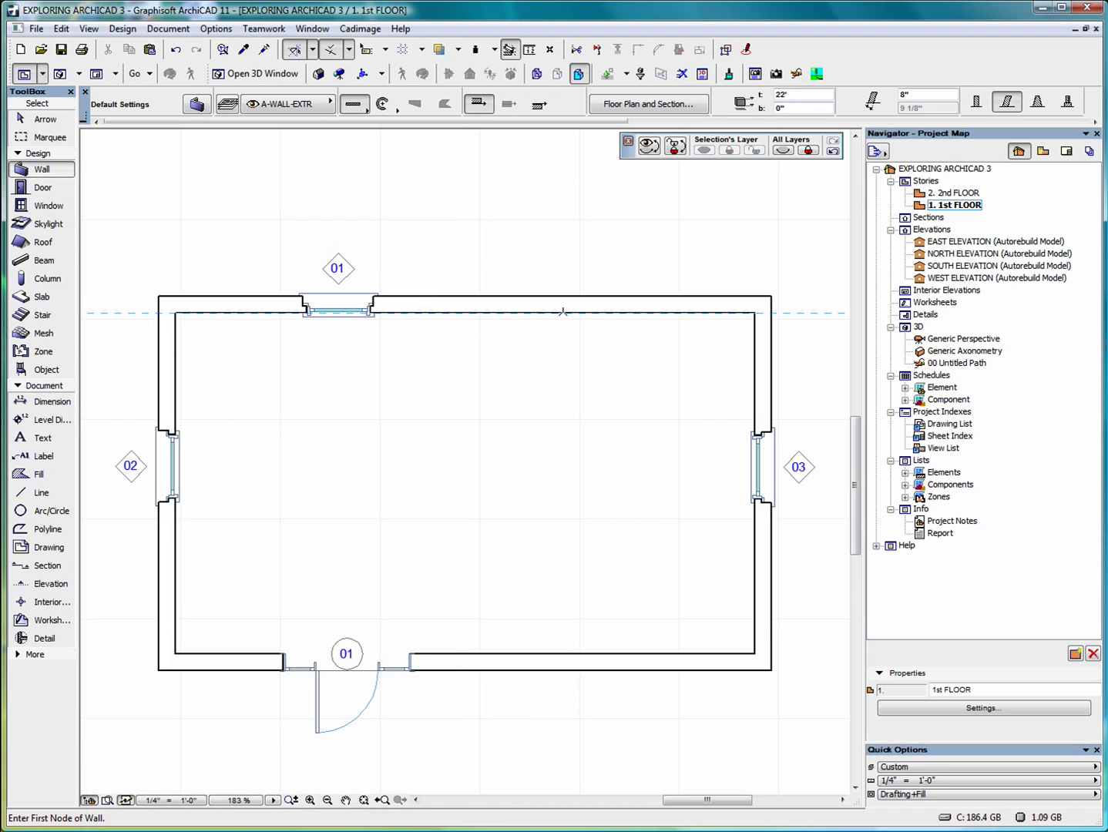
Step: Draw a slanted wall from the top inner wall edge straight down to the bottom inner wall
left_click(563, 312)
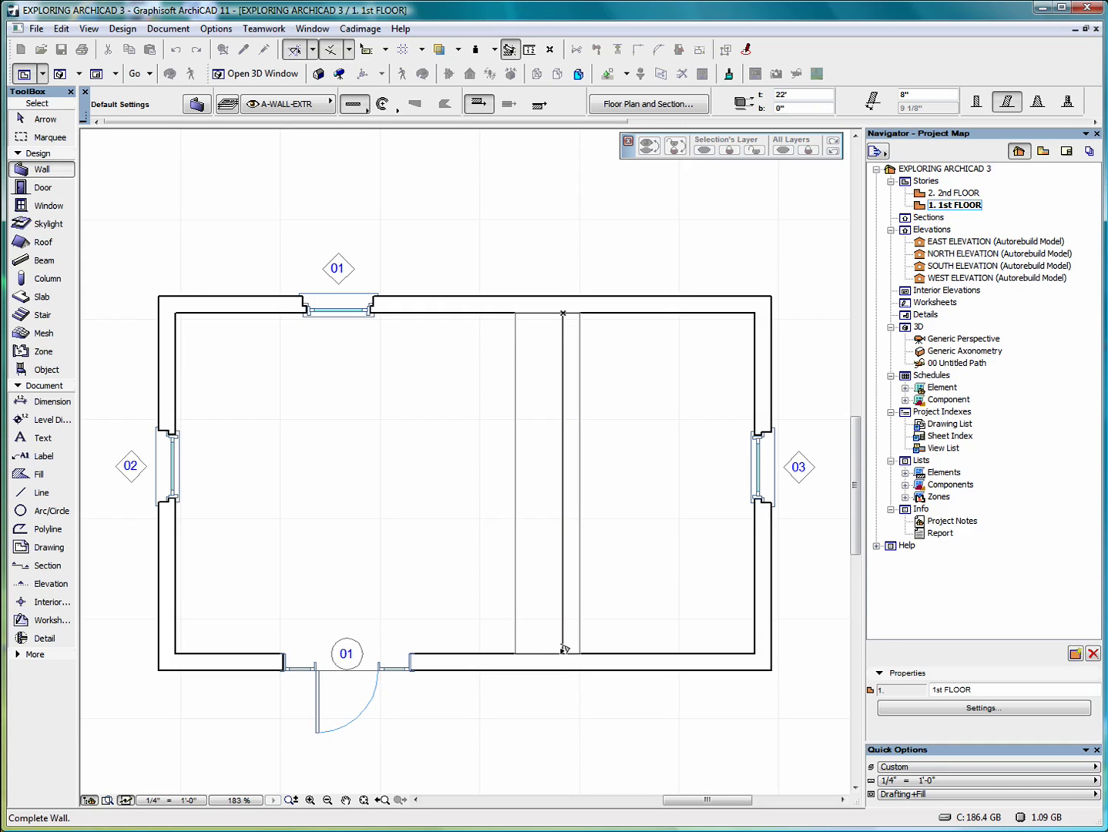
left_click(564, 652)
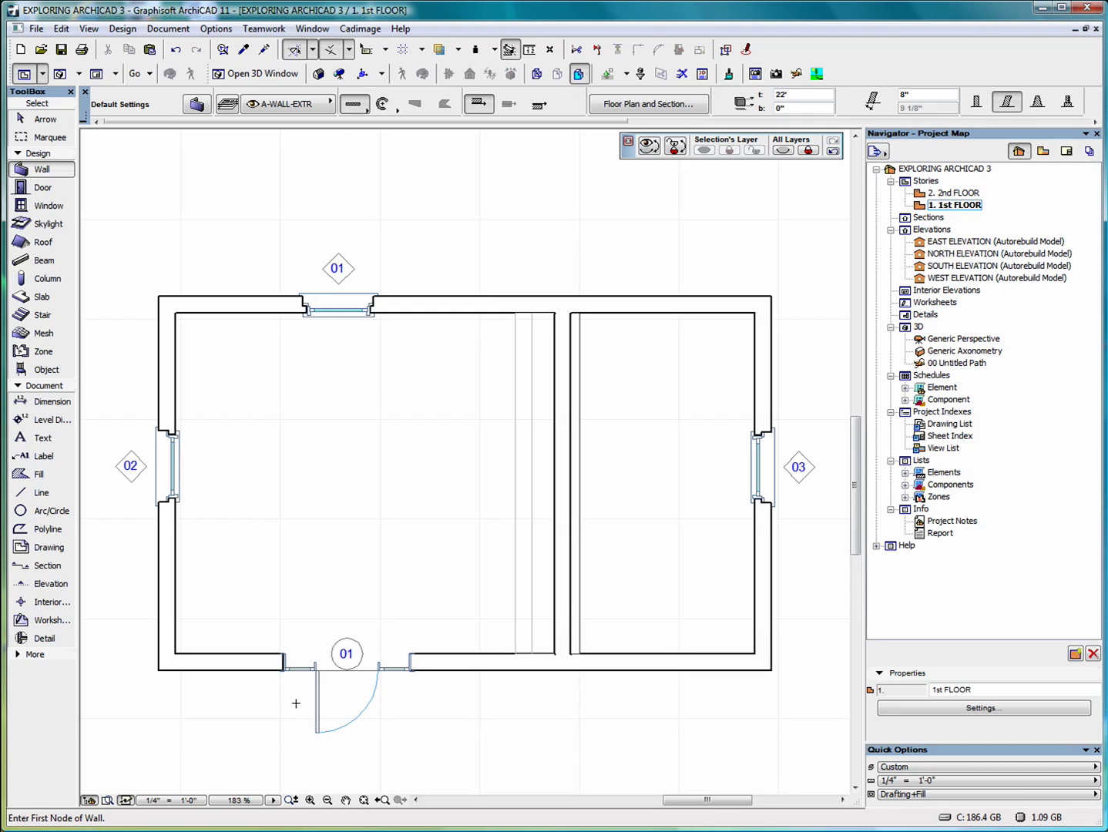
Step: Set the new slanted wall's Floor Plan Display to Projected
left_click(562, 354)
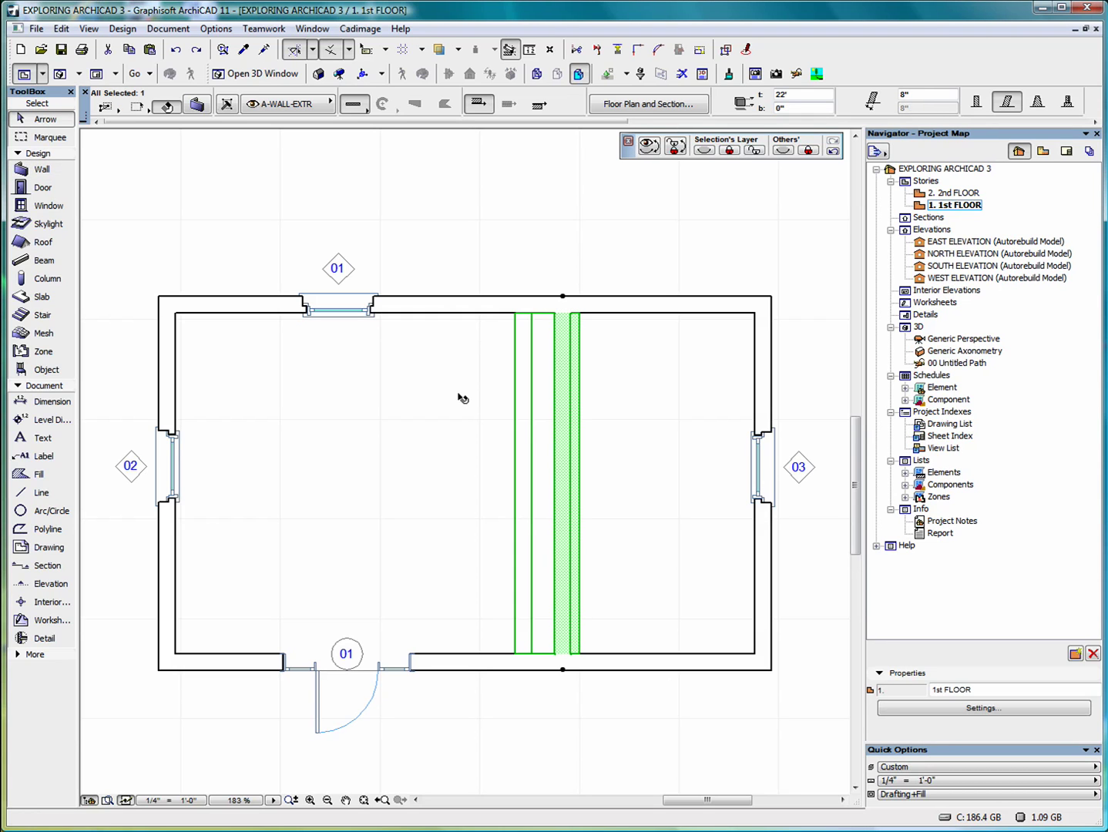
right_click(481, 206)
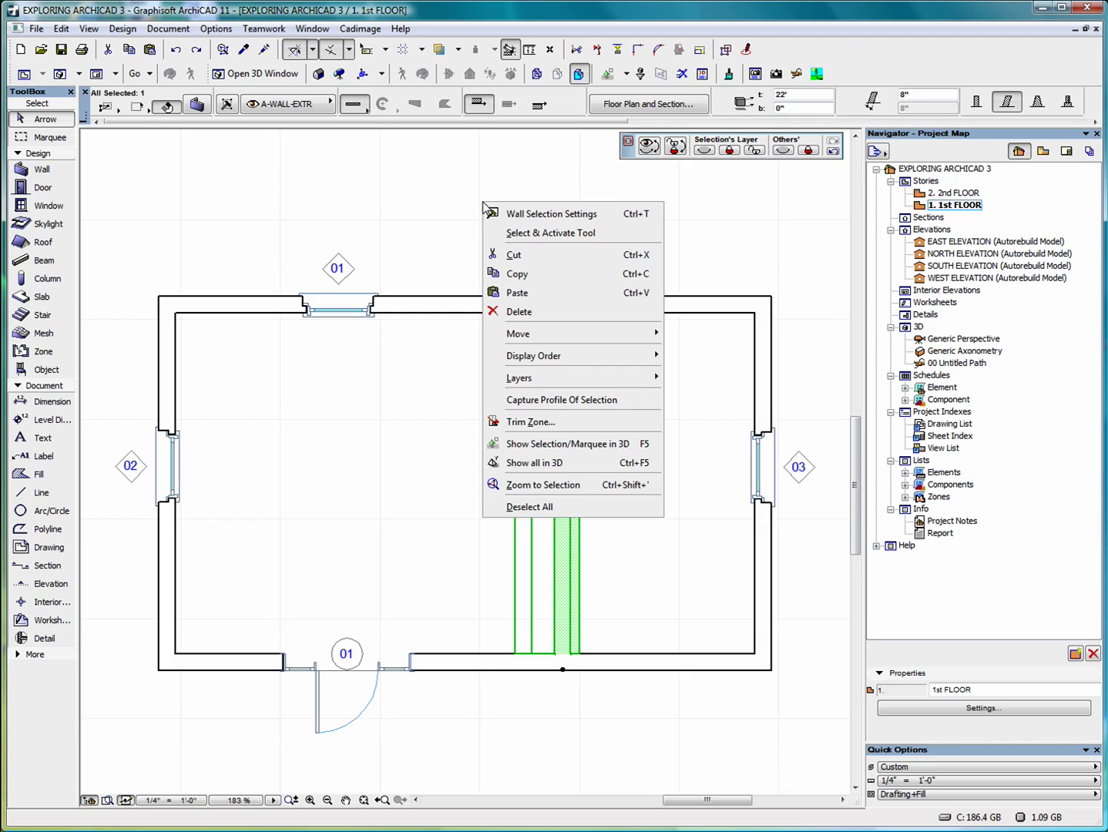
left_click(550, 213)
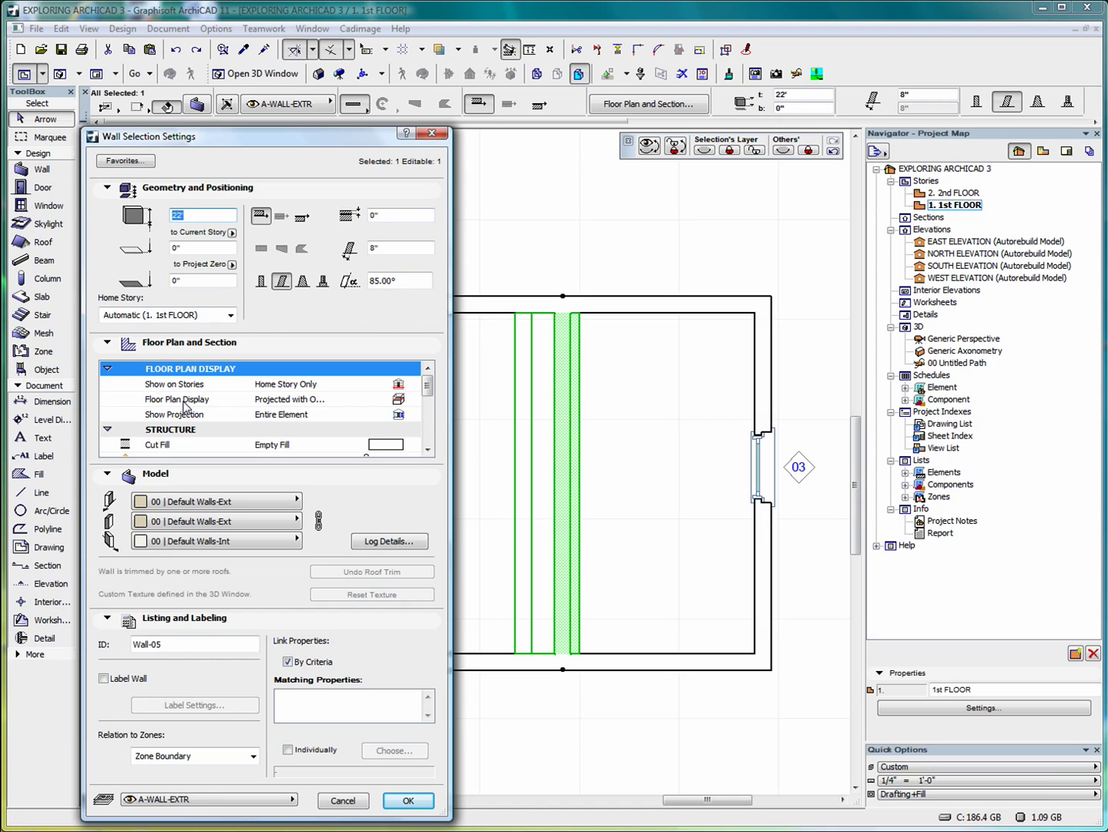
left_click(186, 407)
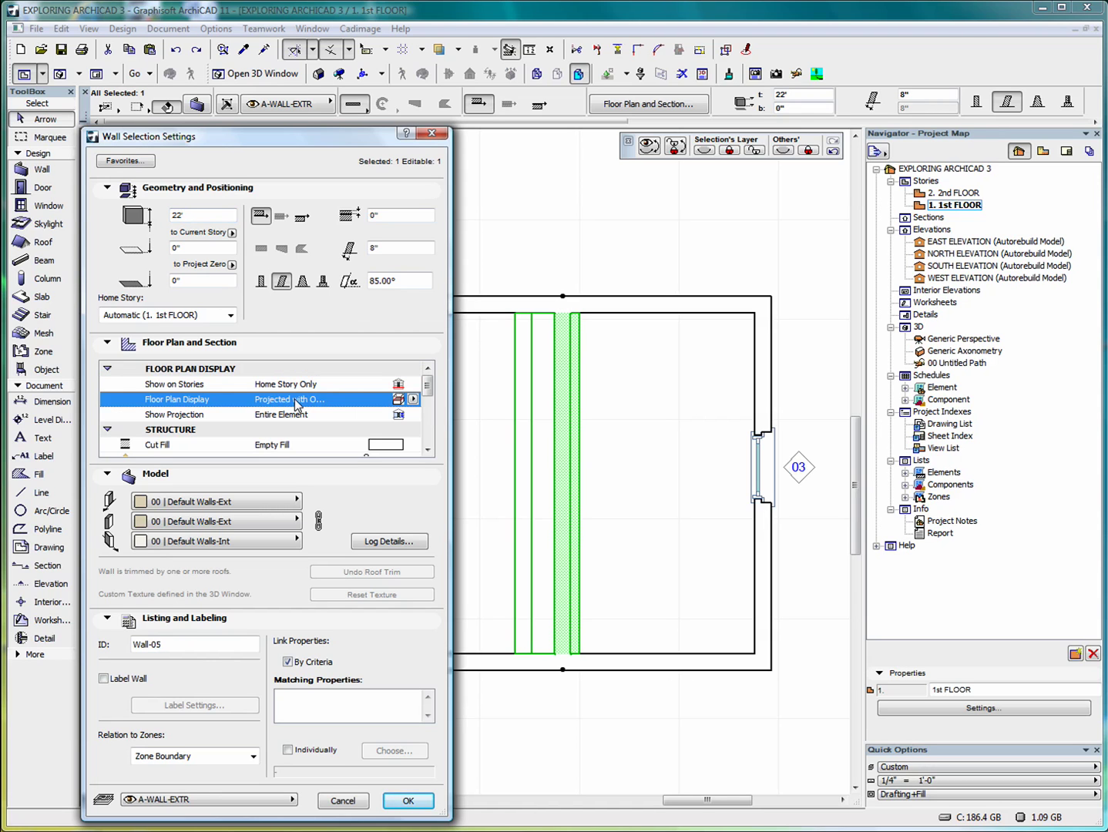
left_click(414, 399)
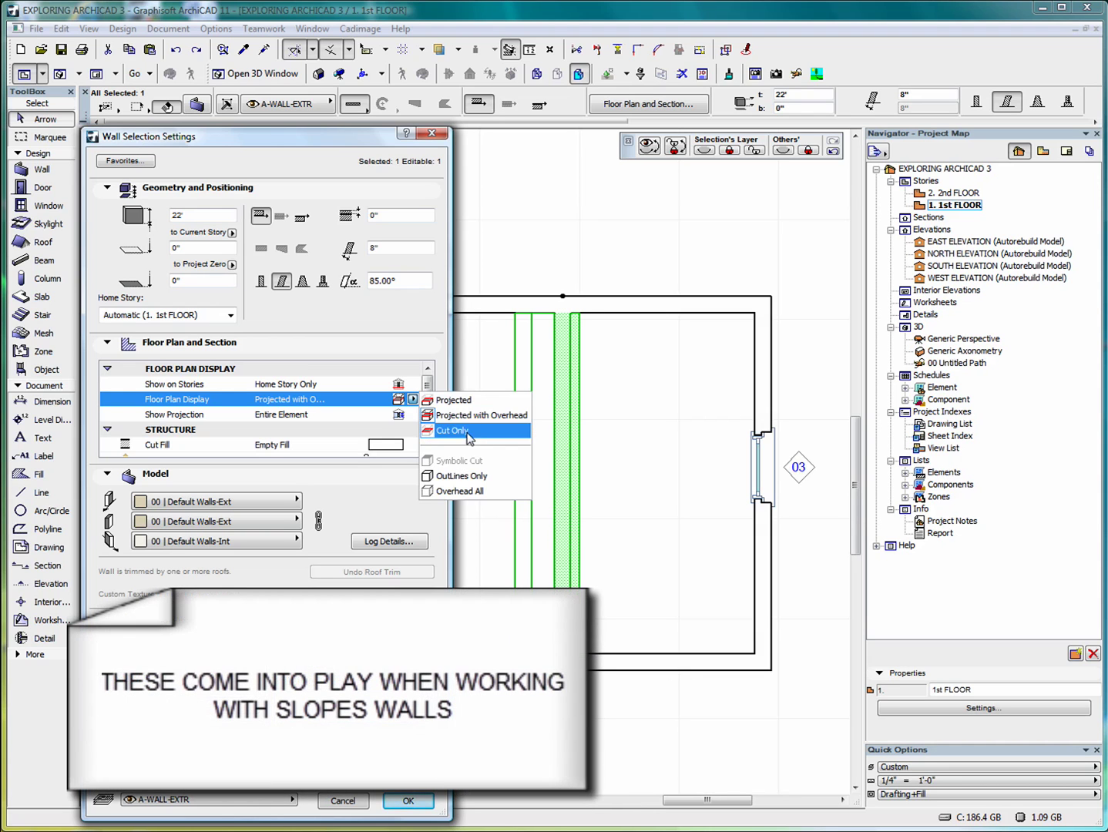
left_click(366, 403)
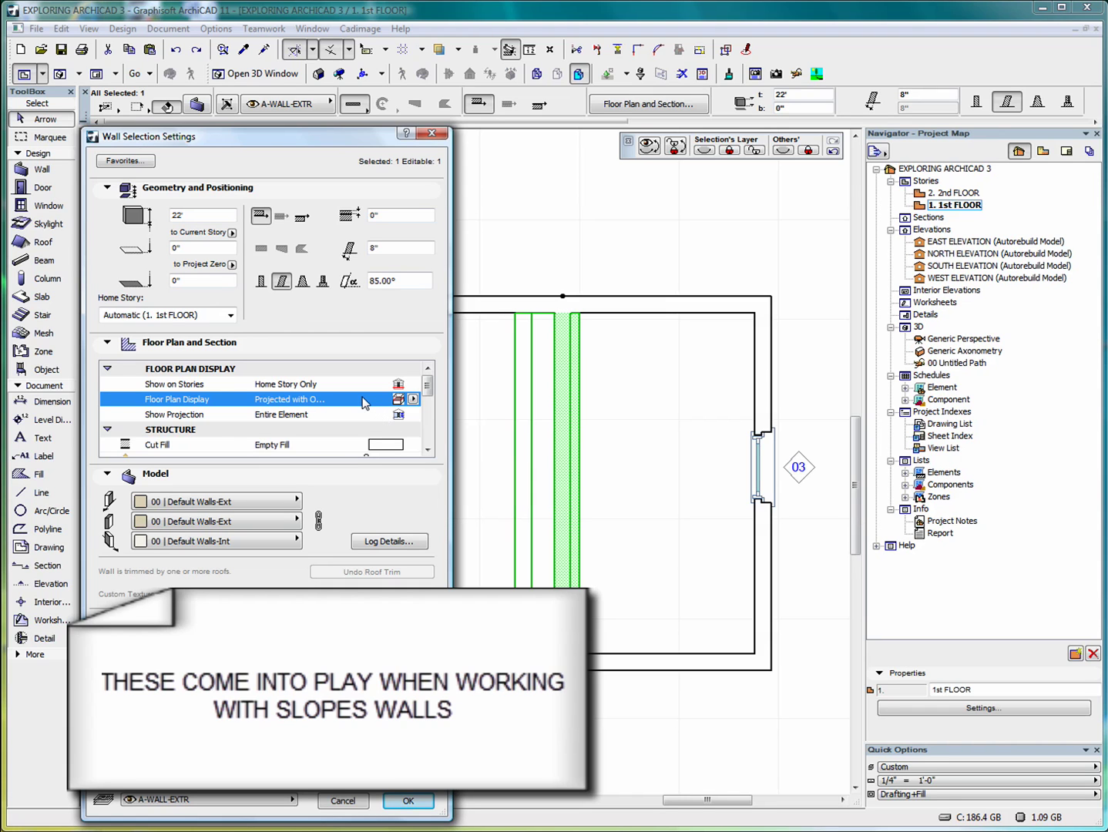
left_click(414, 401)
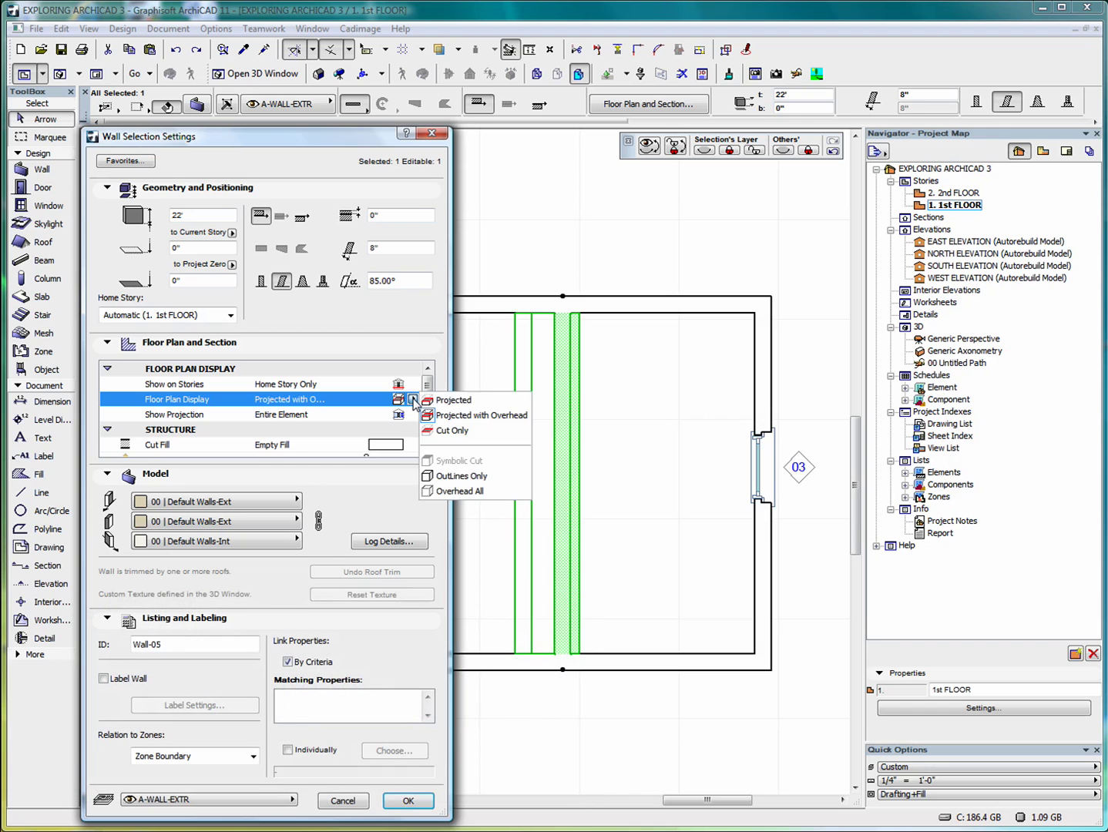
left_click(476, 401)
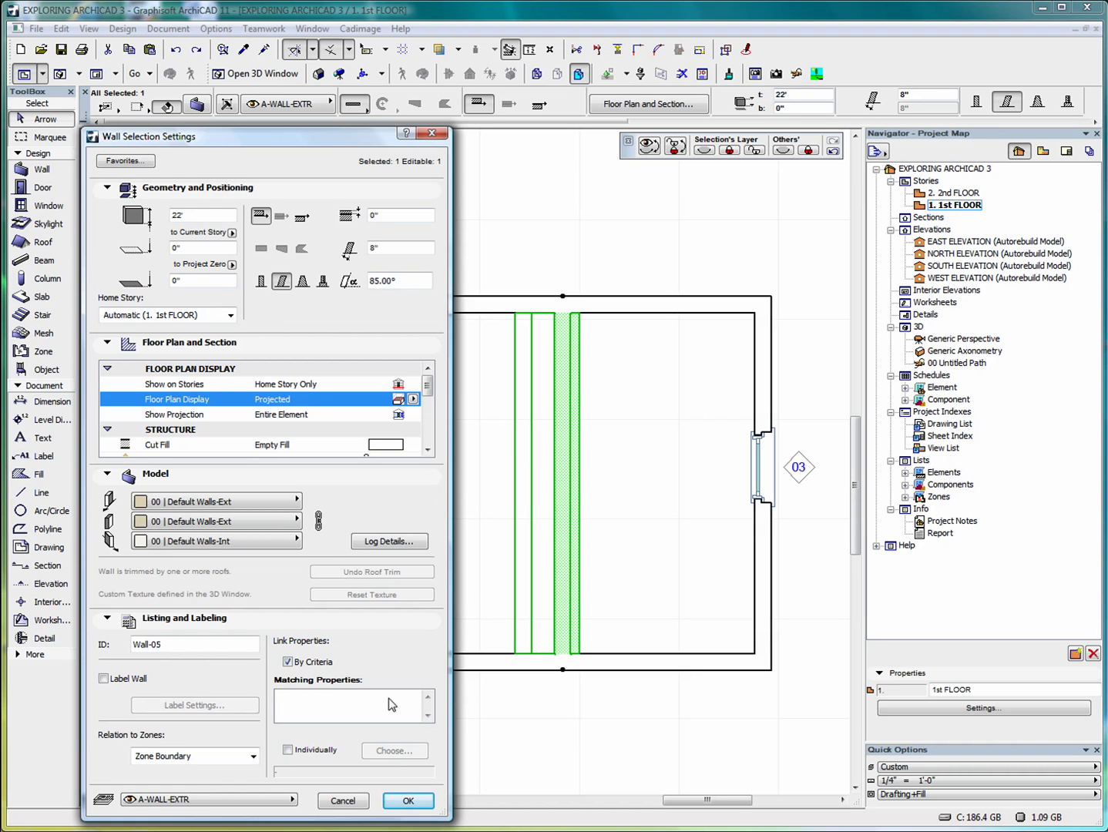
left_click(407, 803)
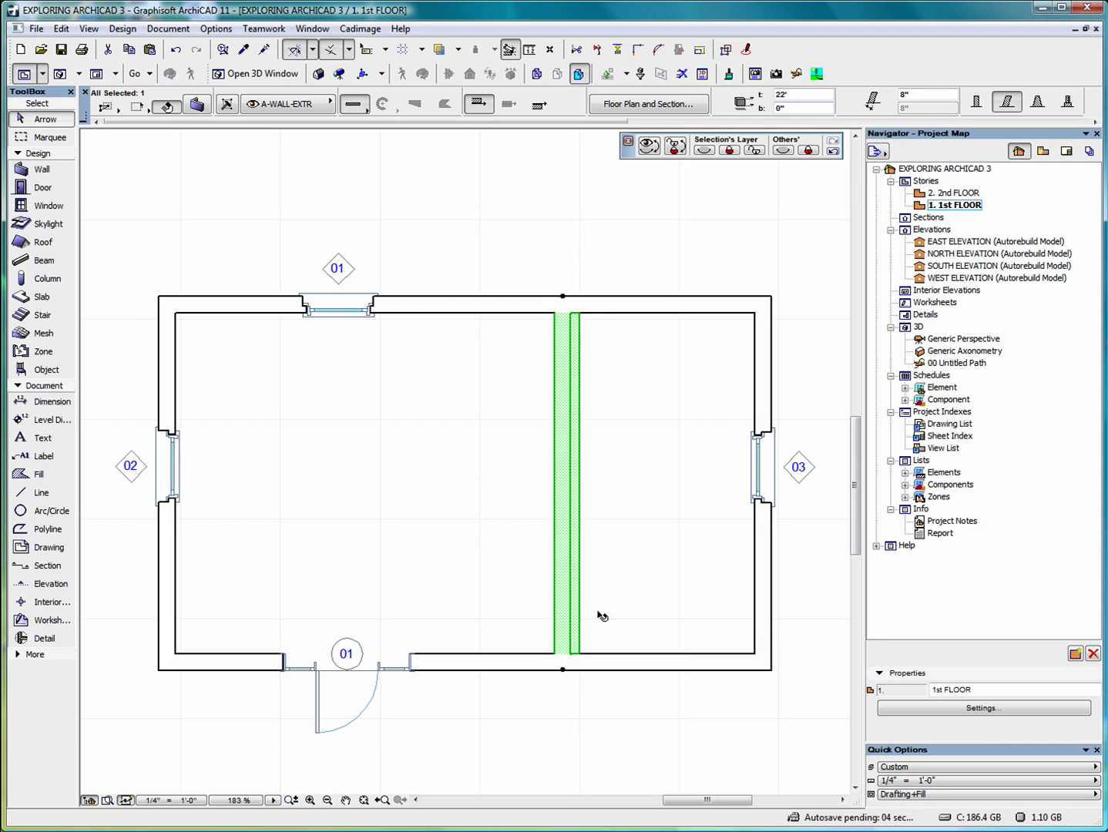
Step: Switch the slanted wall's Floor Plan Display to Cut Only
right_click(466, 414)
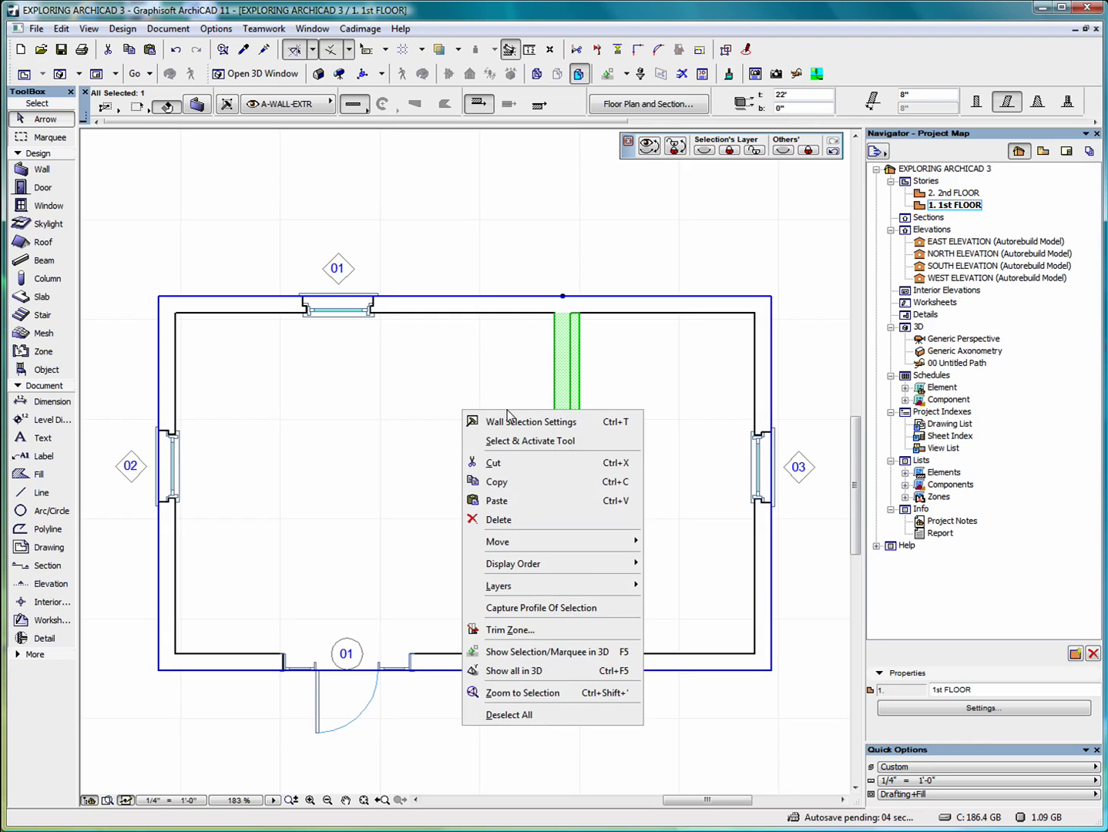
left_click(515, 424)
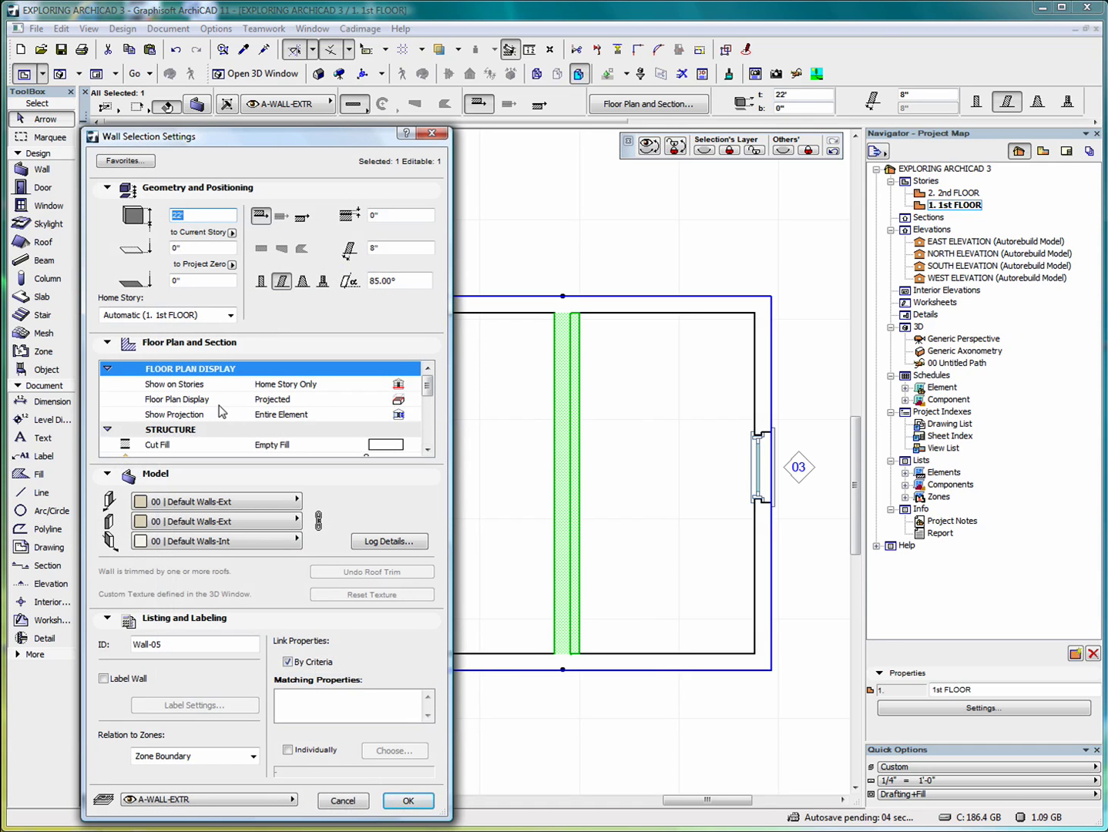
left_click(270, 403)
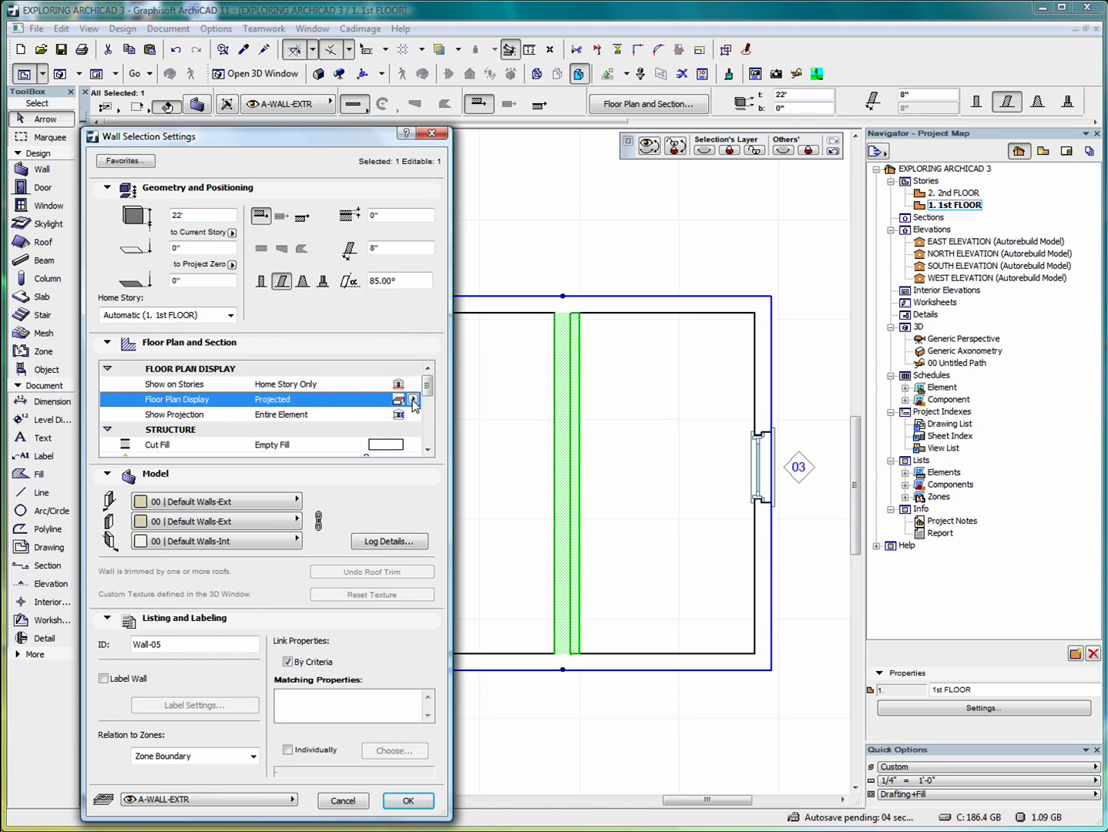
left_click(412, 399)
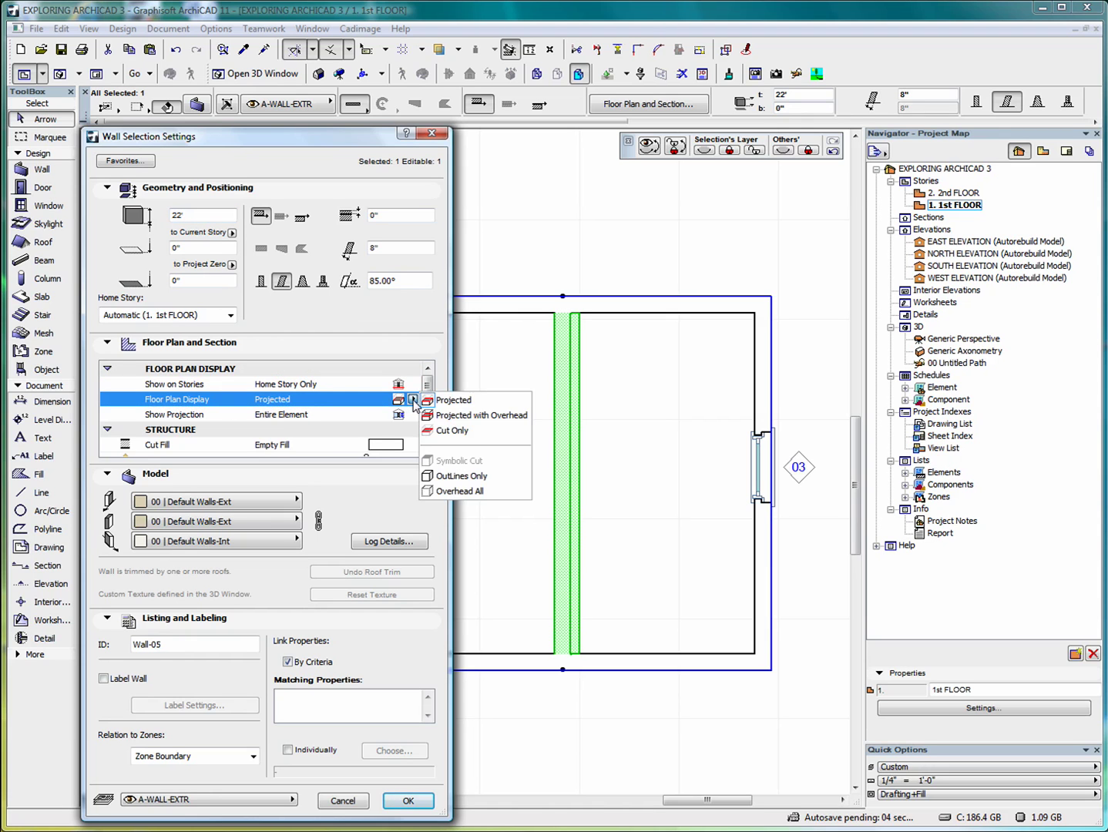
left_click(459, 431)
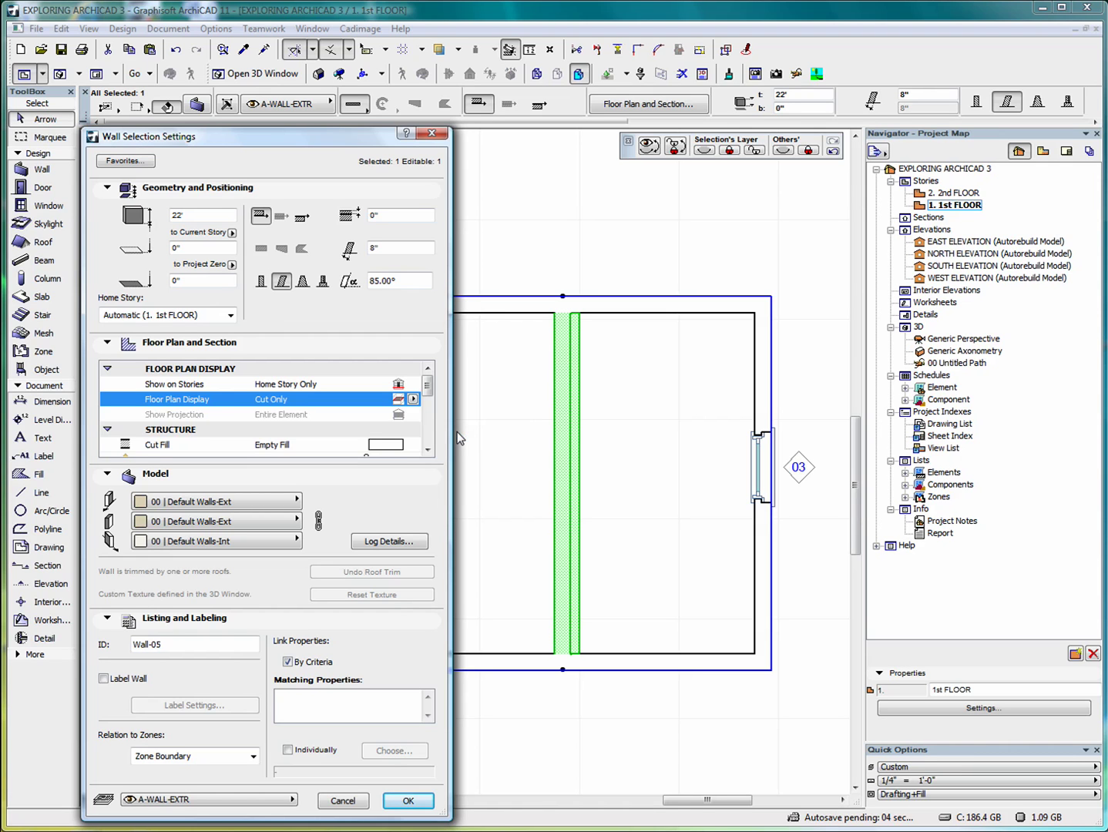
left_click(409, 803)
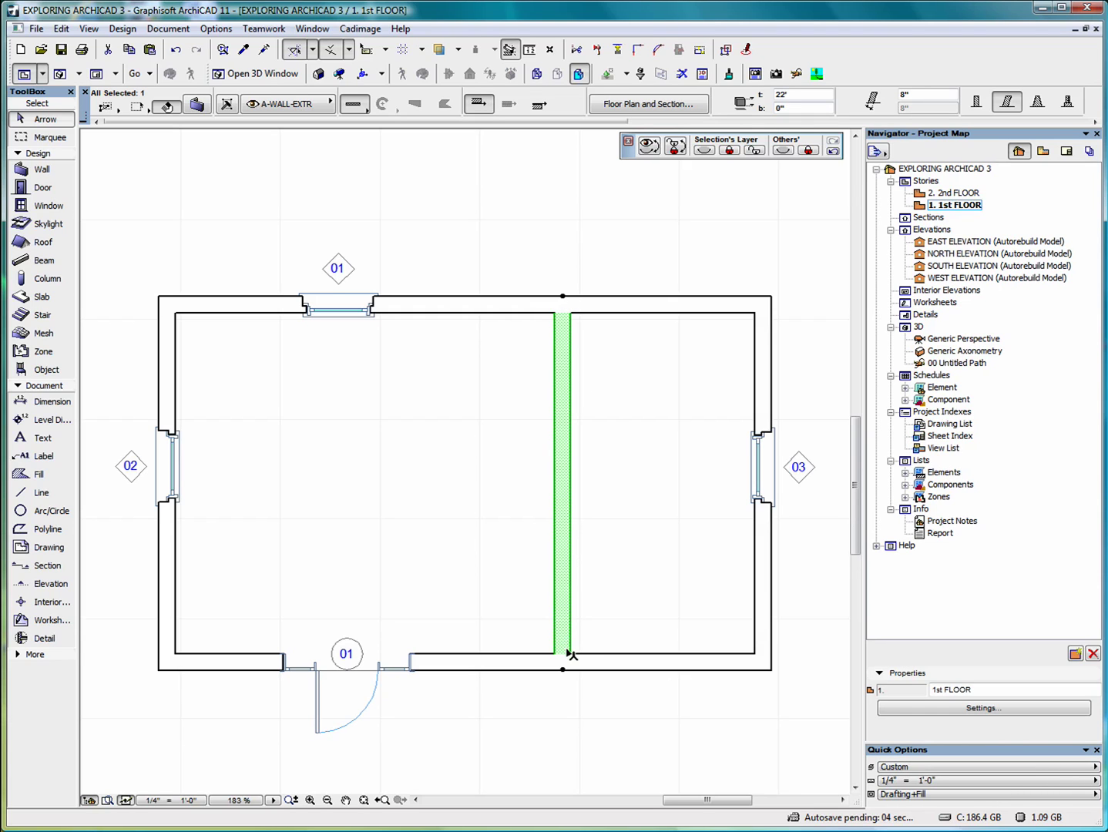
mouse_move(572, 344)
Step: Change the slanted wall's Floor Plan Display to Projected with Overhead
right_click(416, 197)
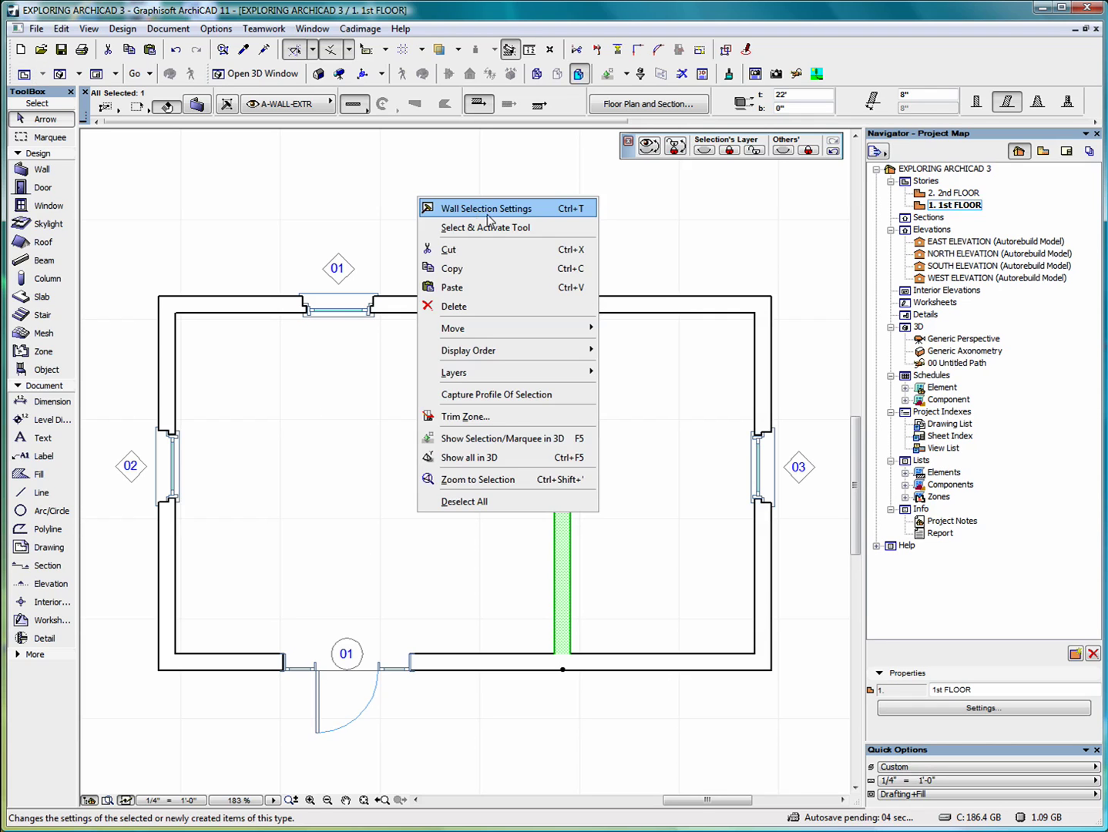
left_click(491, 215)
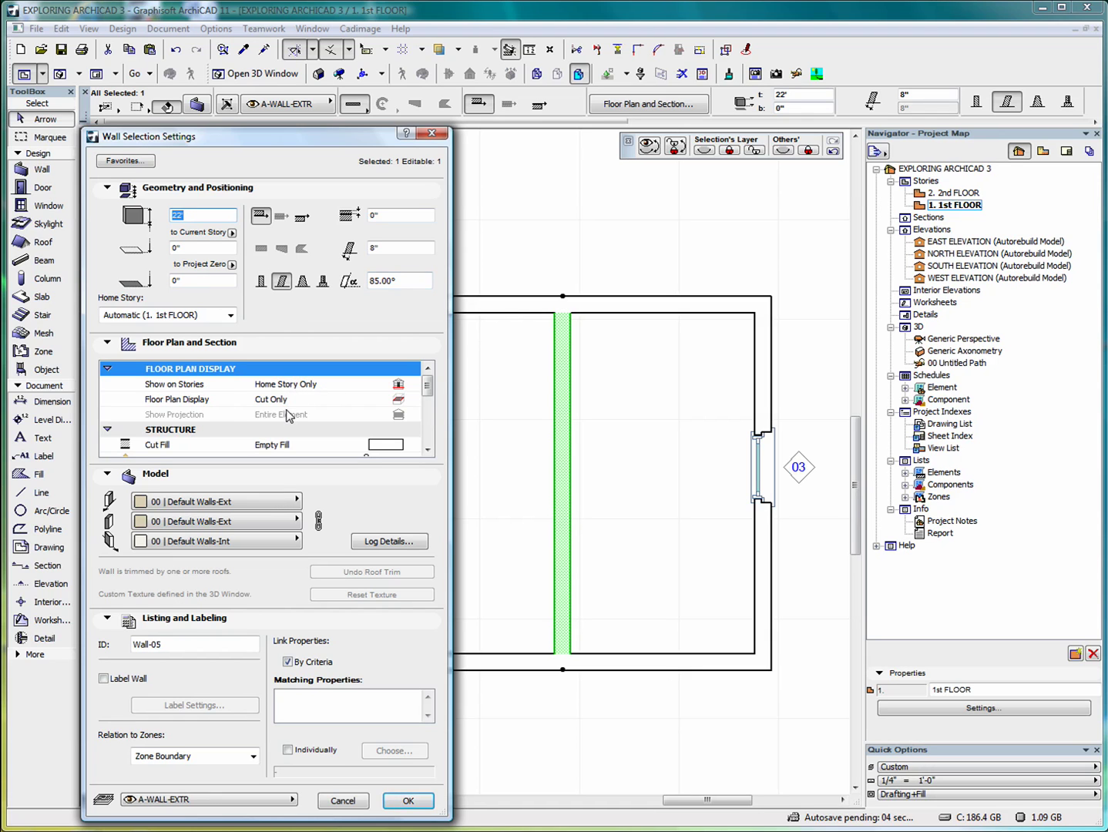
left_click(332, 400)
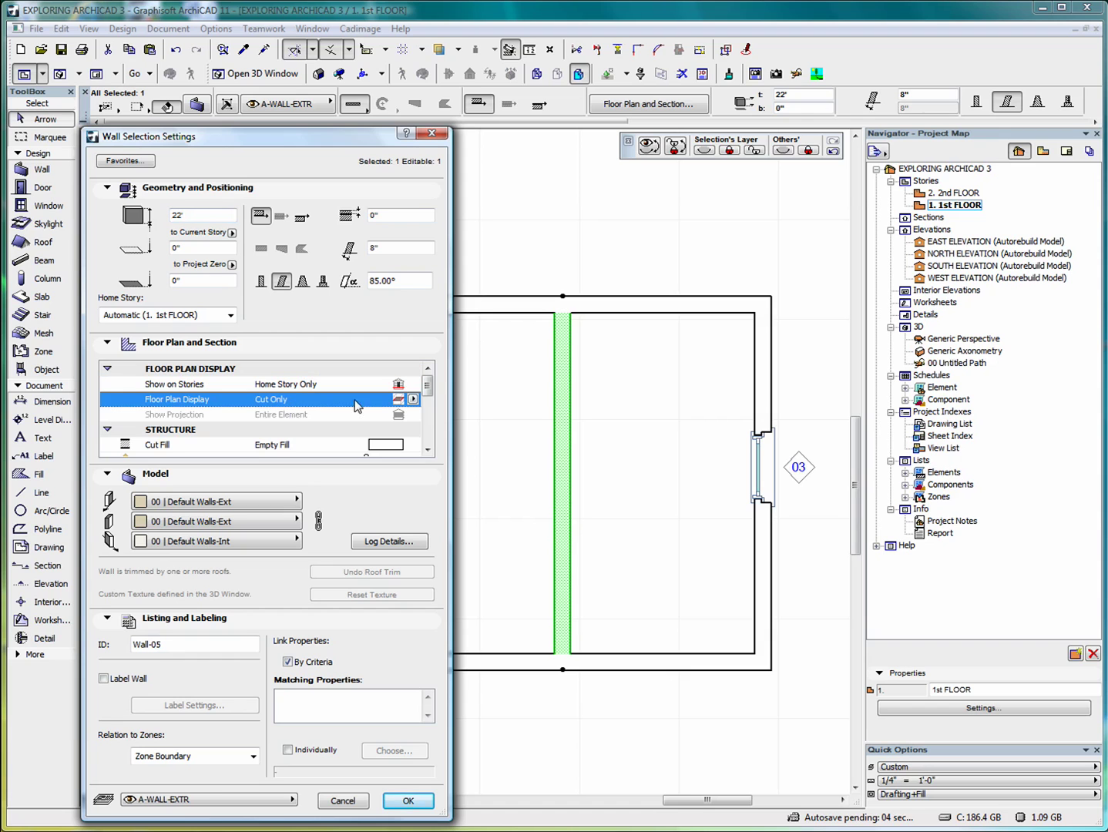
left_click(414, 399)
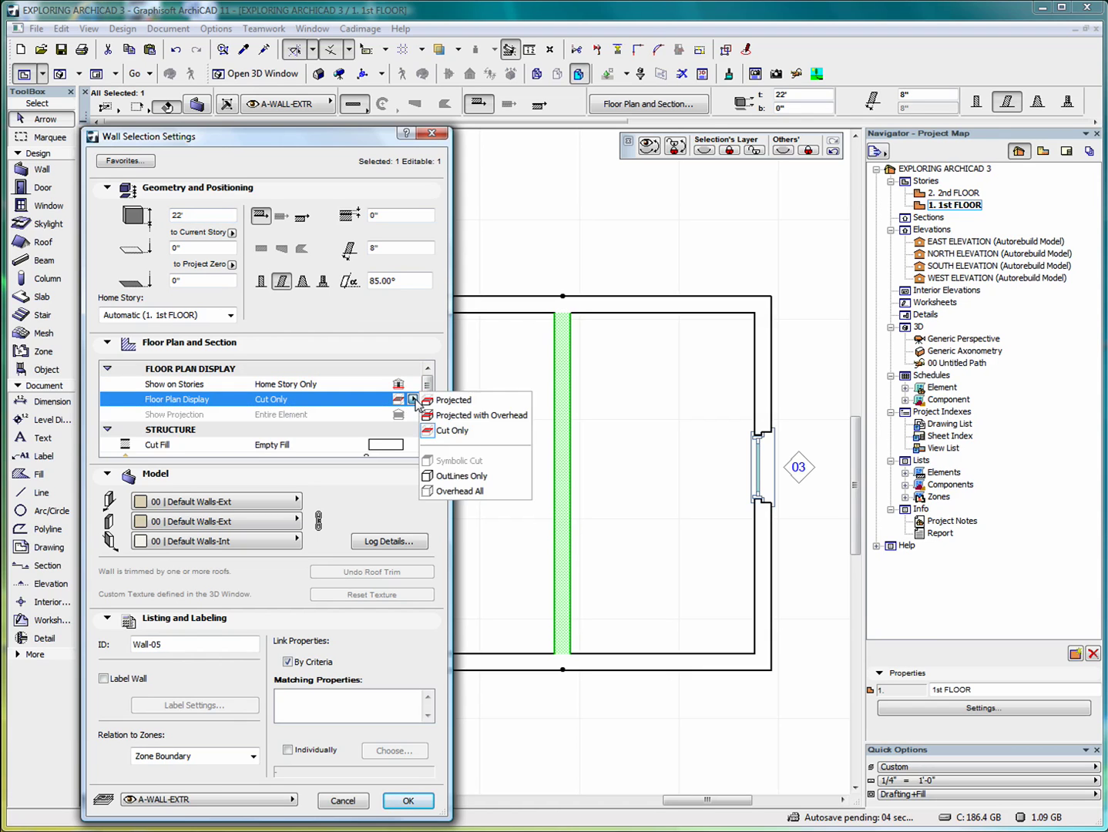
left_click(482, 417)
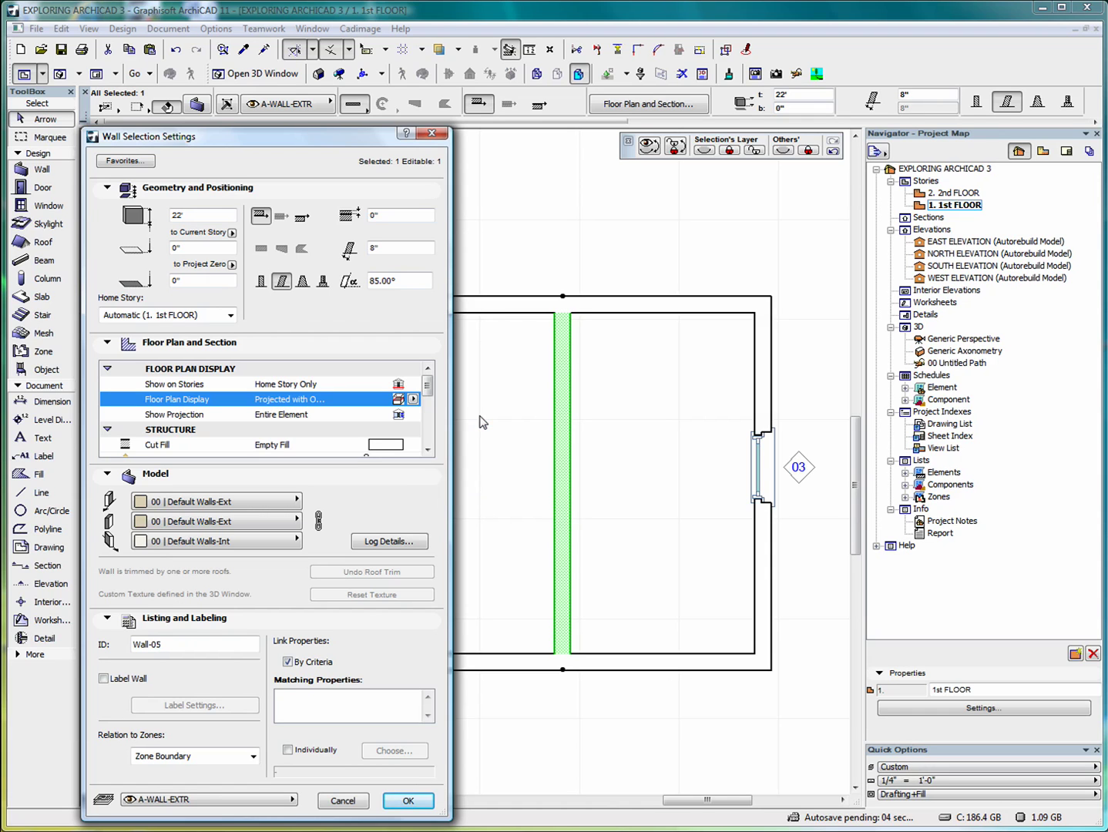
left_click(407, 803)
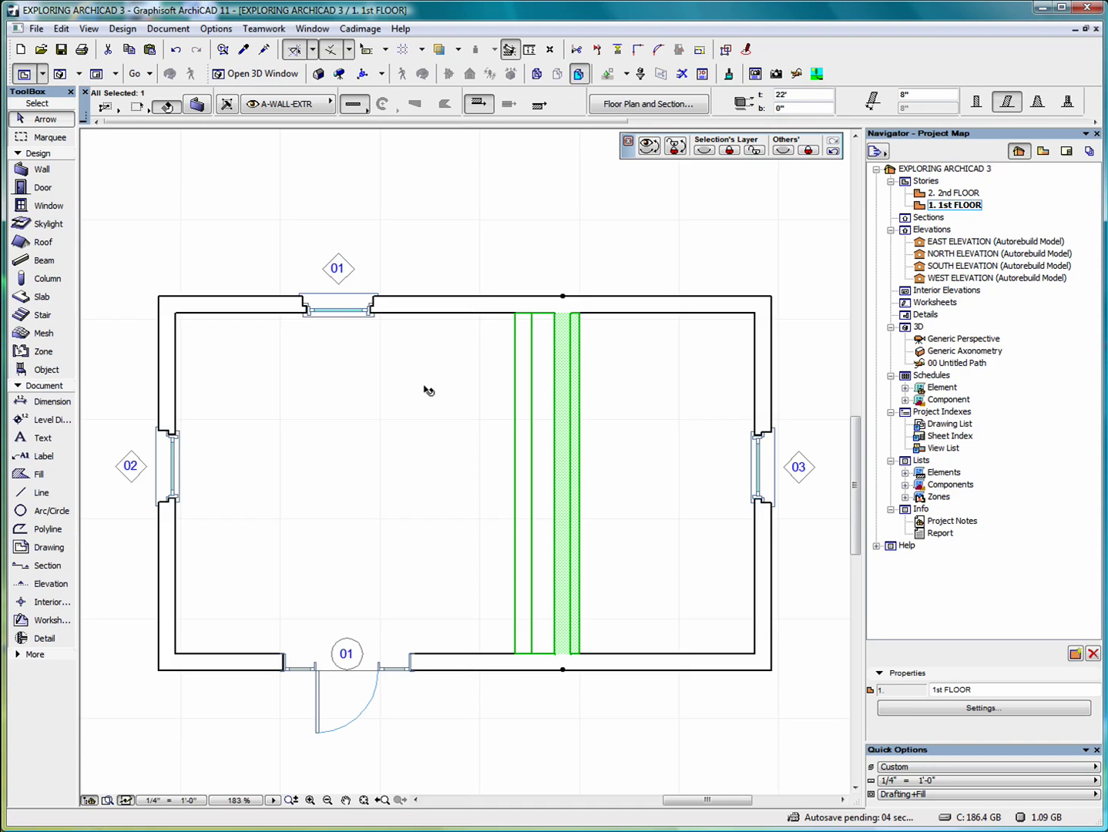
Step: Set the slanted wall's Overhead Lines line type to Dashed in its settings
right_click(520, 215)
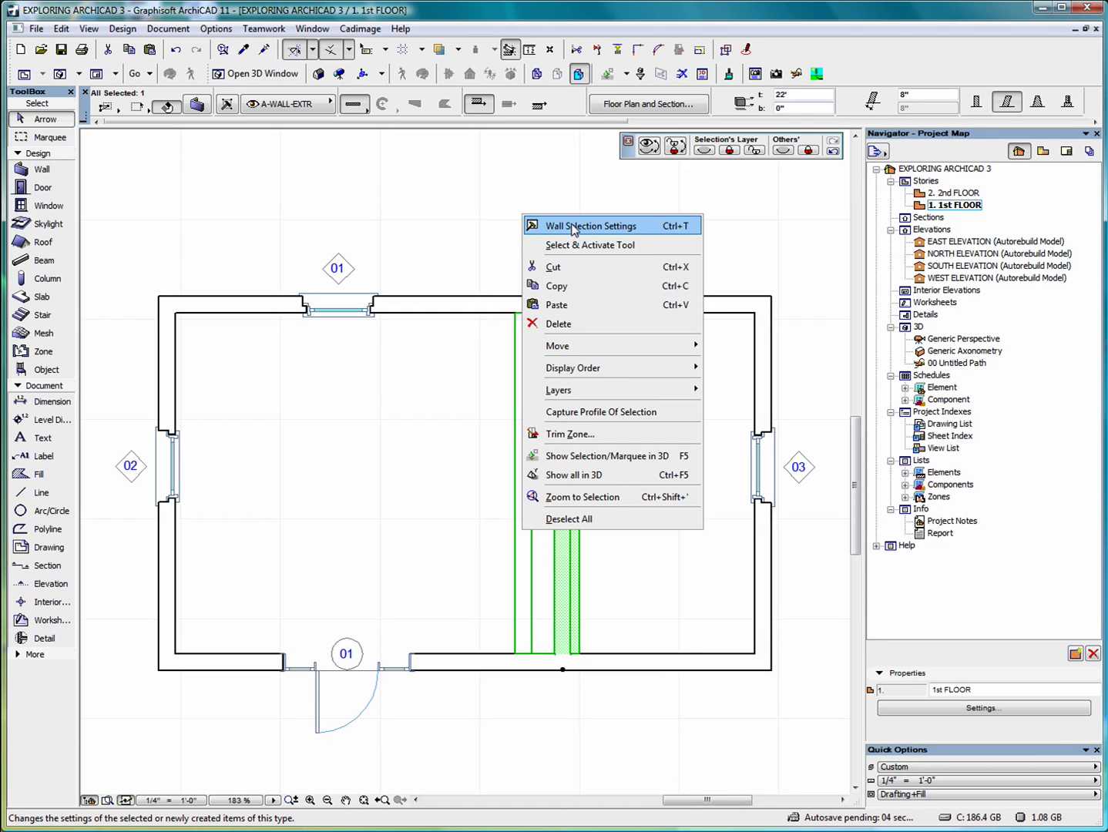
left_click(590, 227)
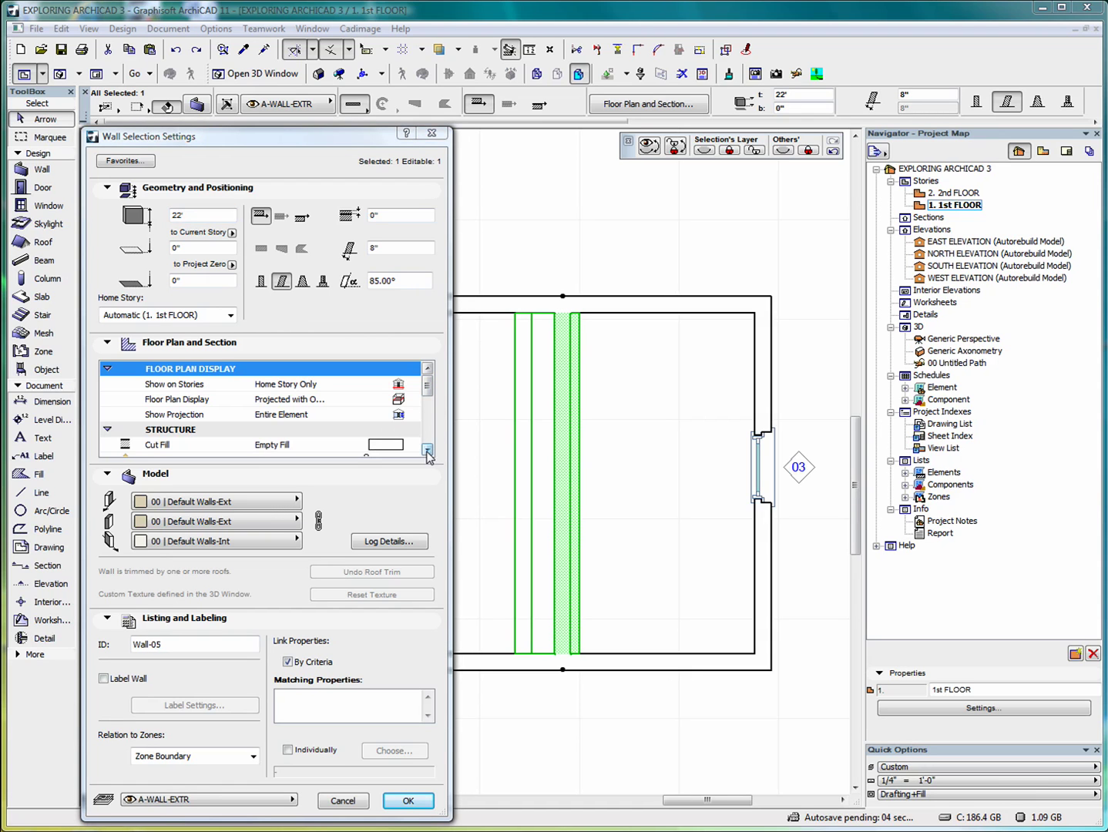
left_click(319, 403)
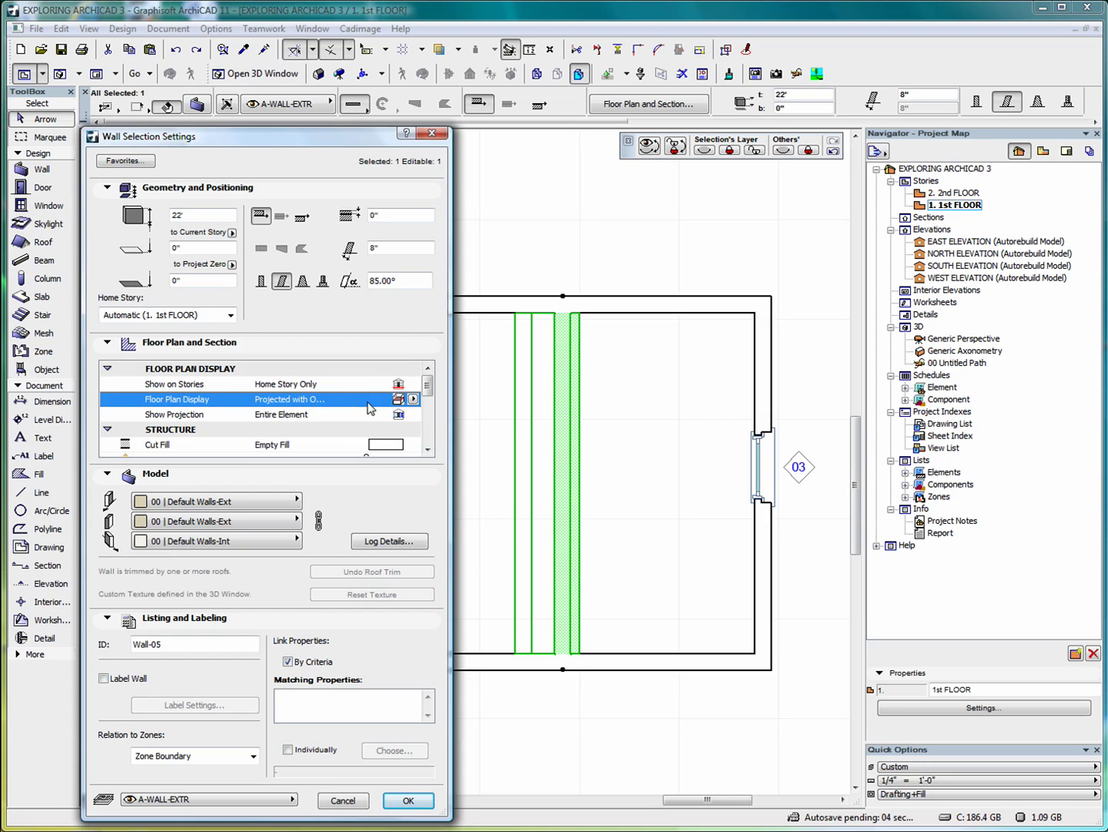
left_click(428, 451)
left_click(428, 451)
left_click(428, 451)
left_click(428, 450)
left_click(428, 451)
left_click(428, 451)
left_click(428, 450)
left_click(428, 450)
left_click(428, 450)
left_click(428, 450)
left_click(427, 451)
left_click(428, 450)
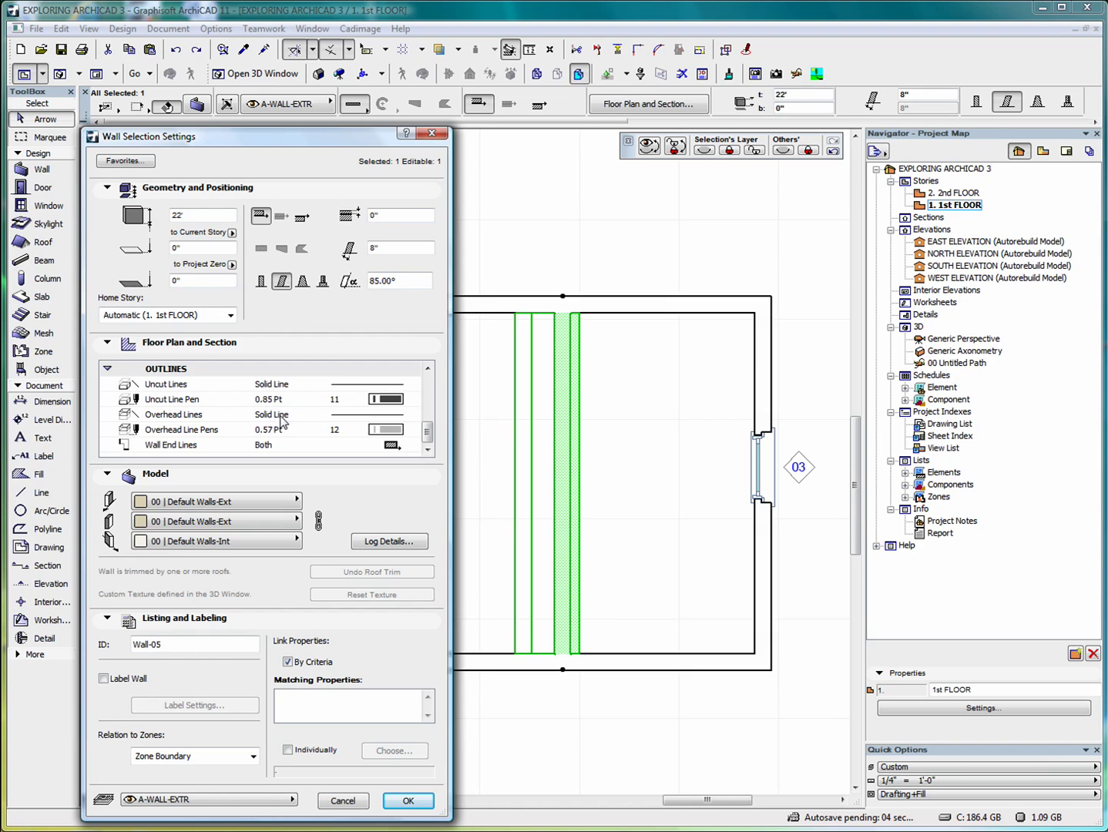
left_click(378, 416)
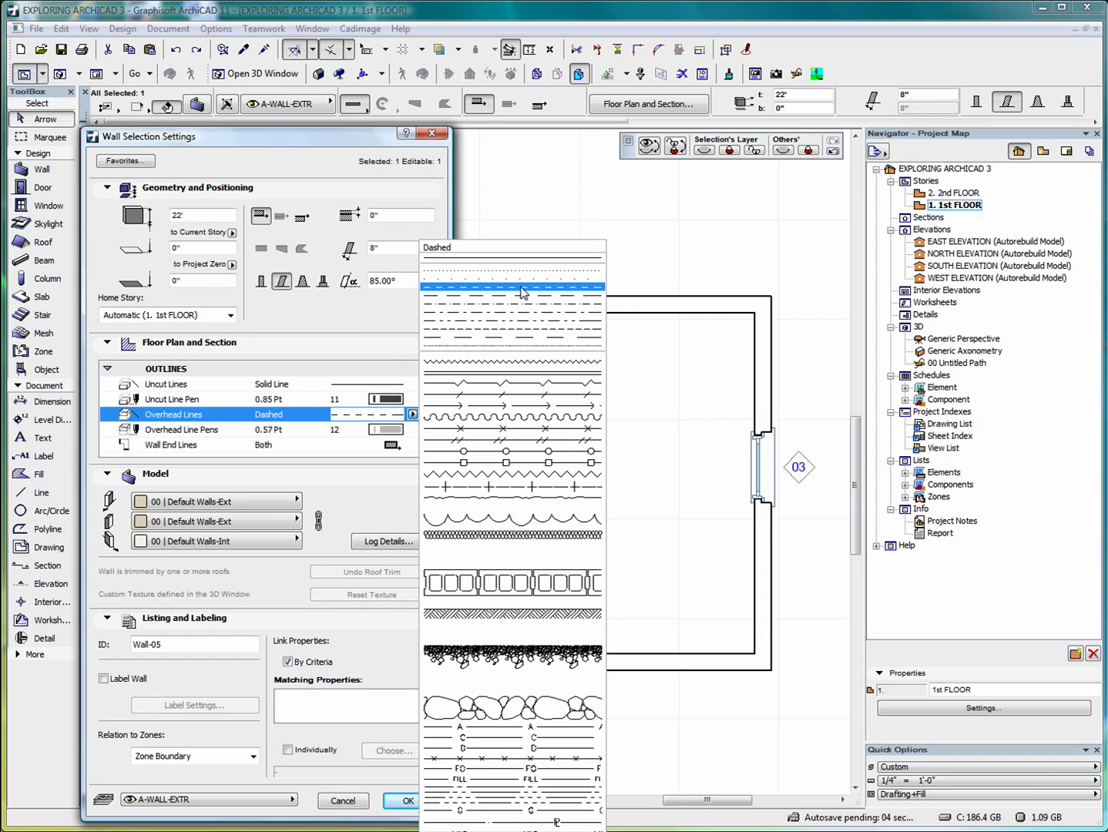
left_click(524, 292)
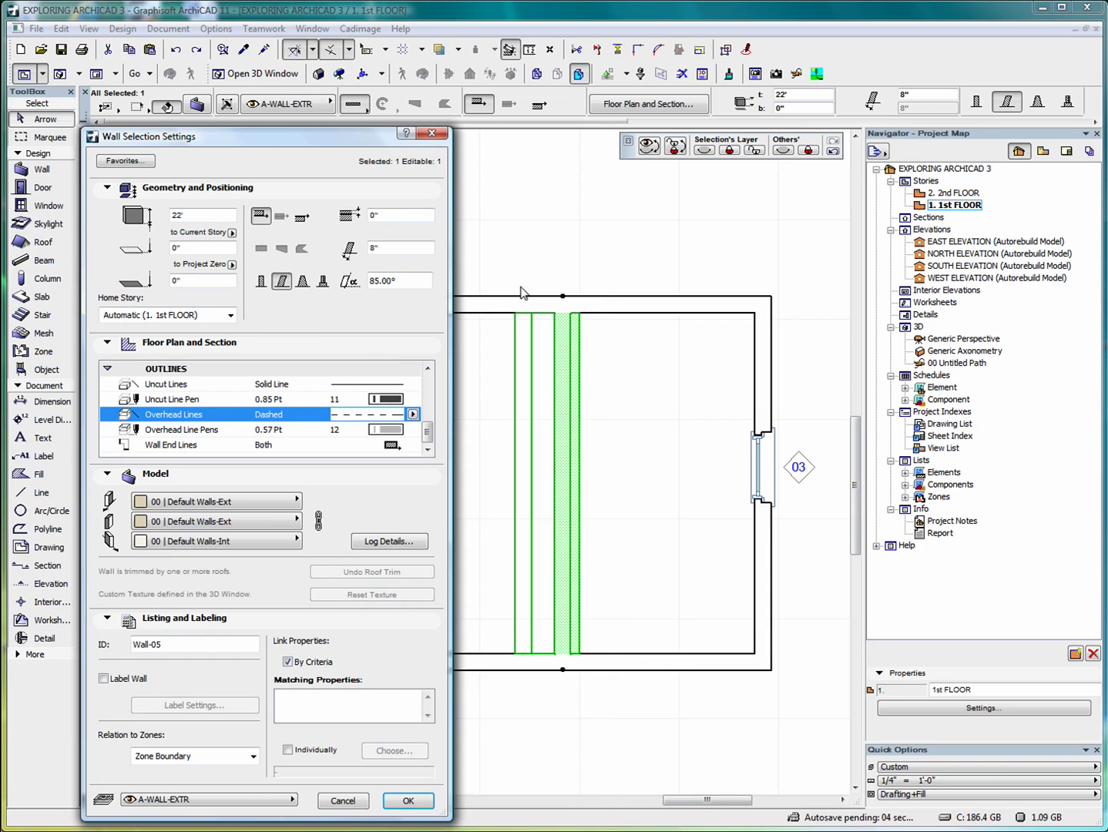
left_click(408, 803)
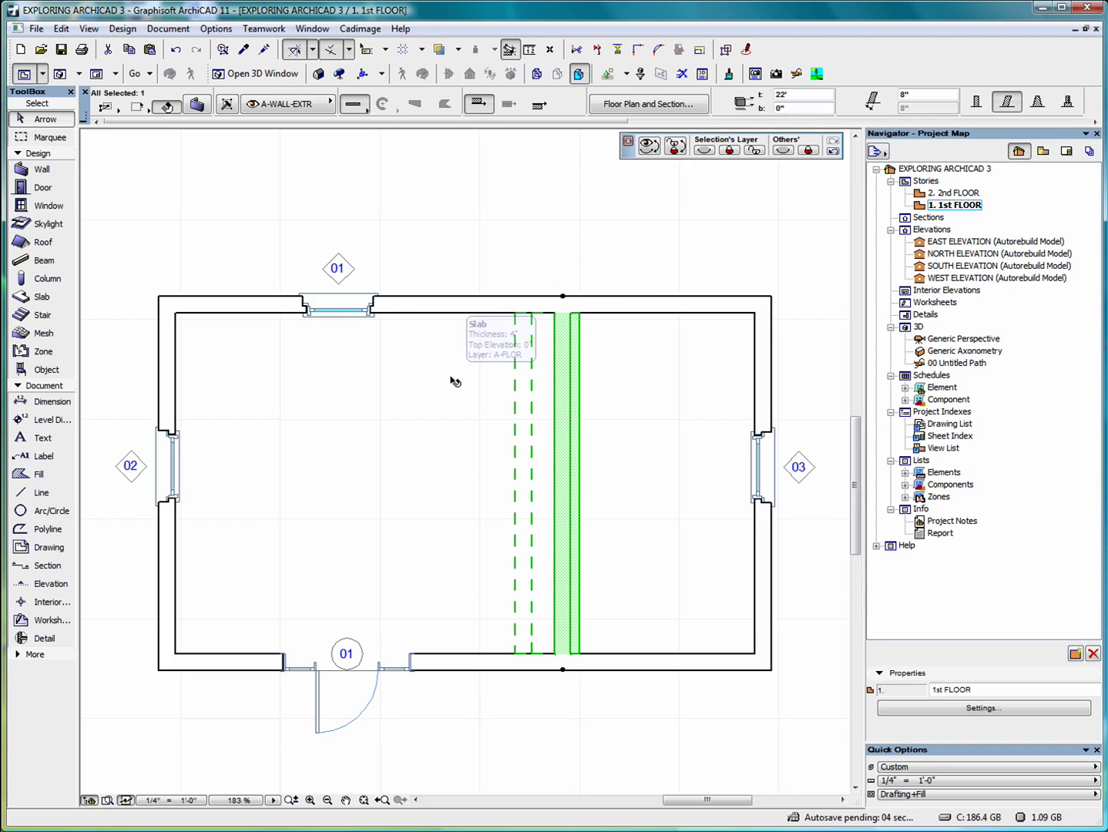
Step: Select the left exterior wall and choose EIFS on 8"CMU as its cut fill
key("Tab")
key("Escape")
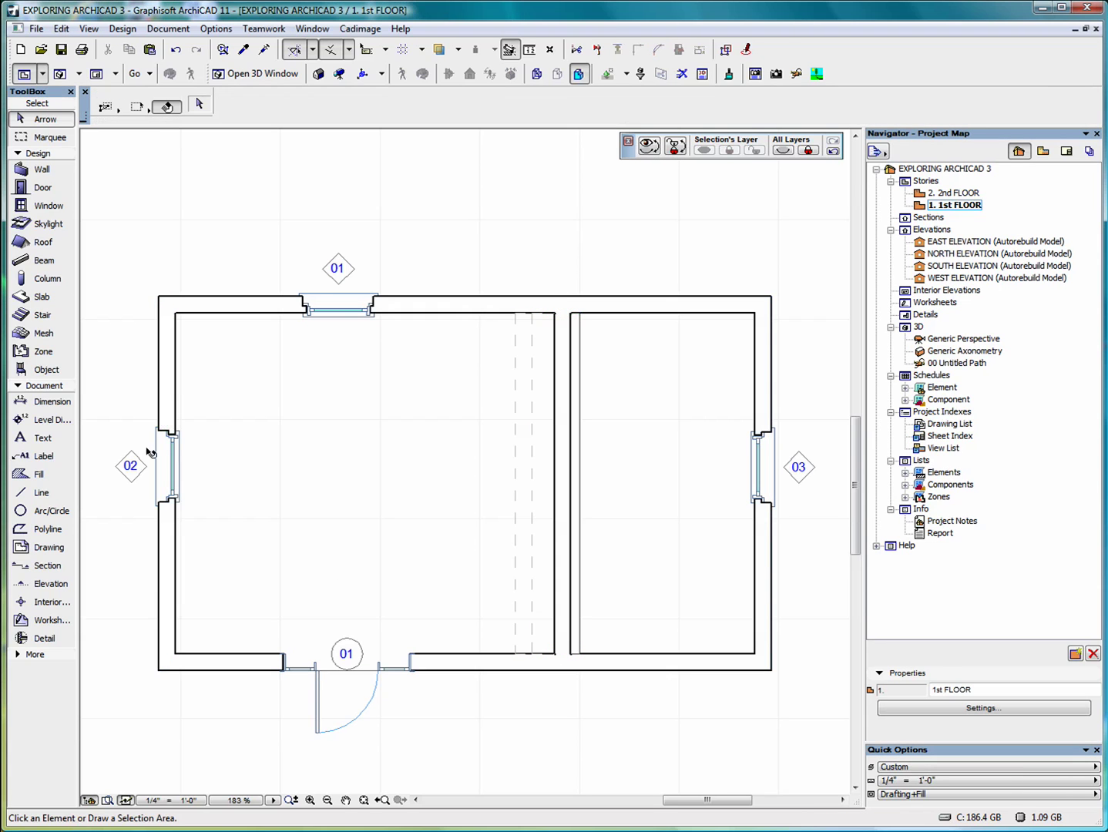
left_click(157, 374)
right_click(206, 212)
left_click(276, 220)
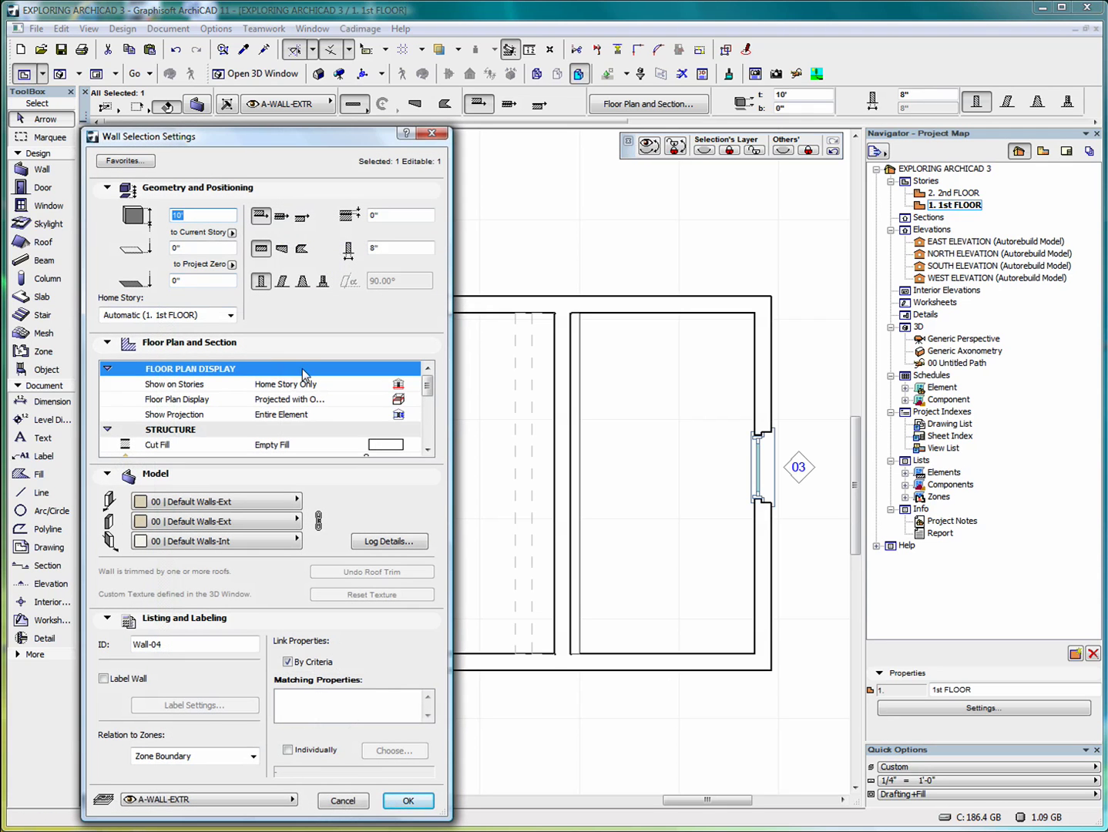
left_click(429, 387)
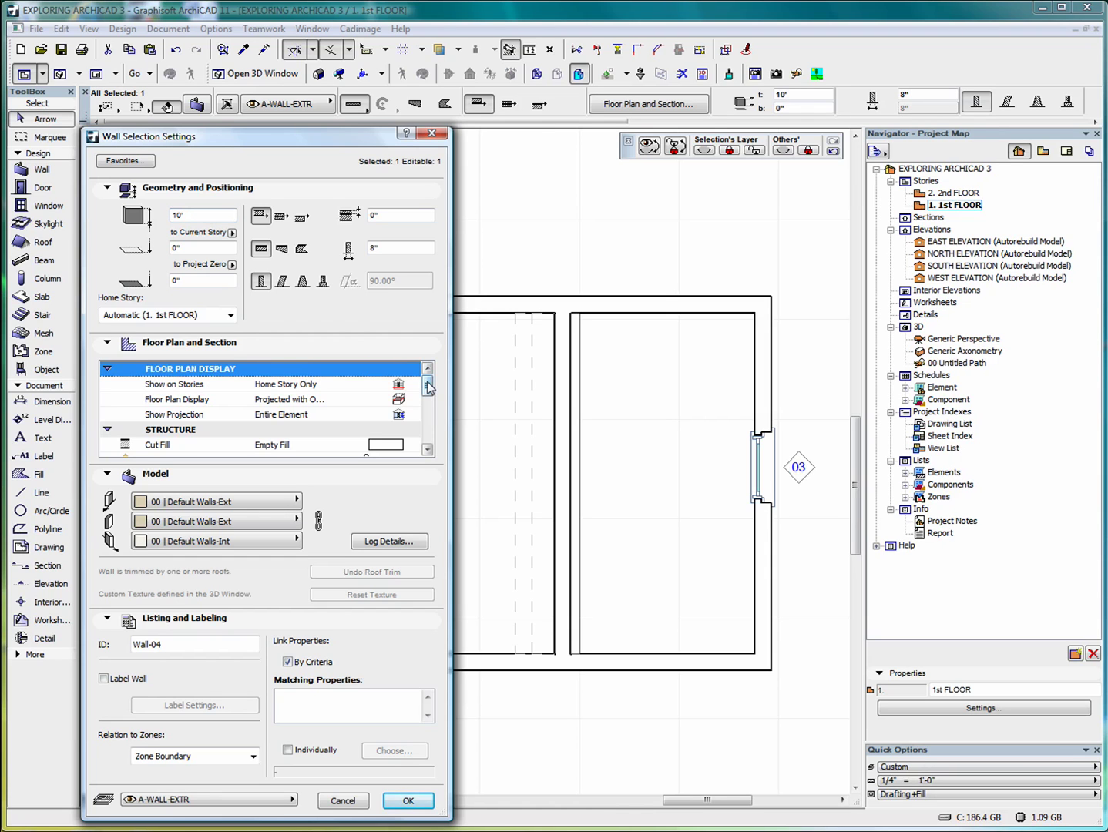
scroll(429, 388, "down", 3)
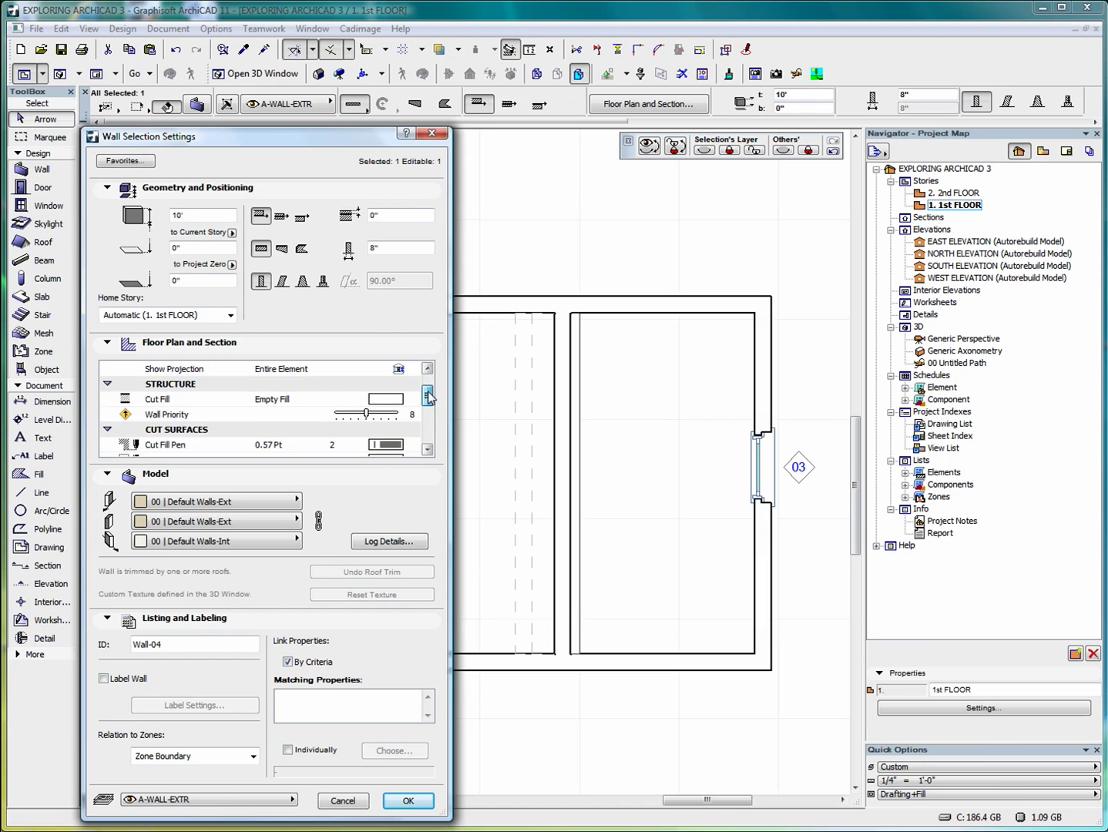
left_click(413, 399)
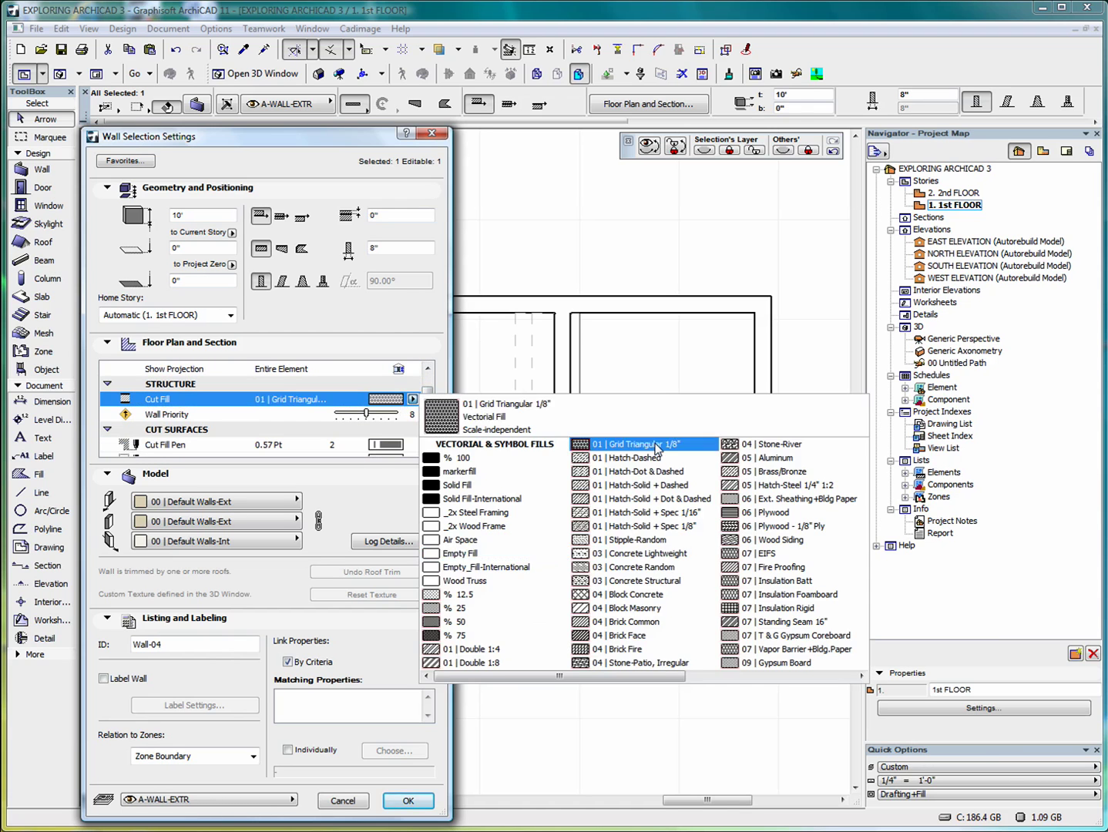
left_click_drag(652, 684, 814, 698)
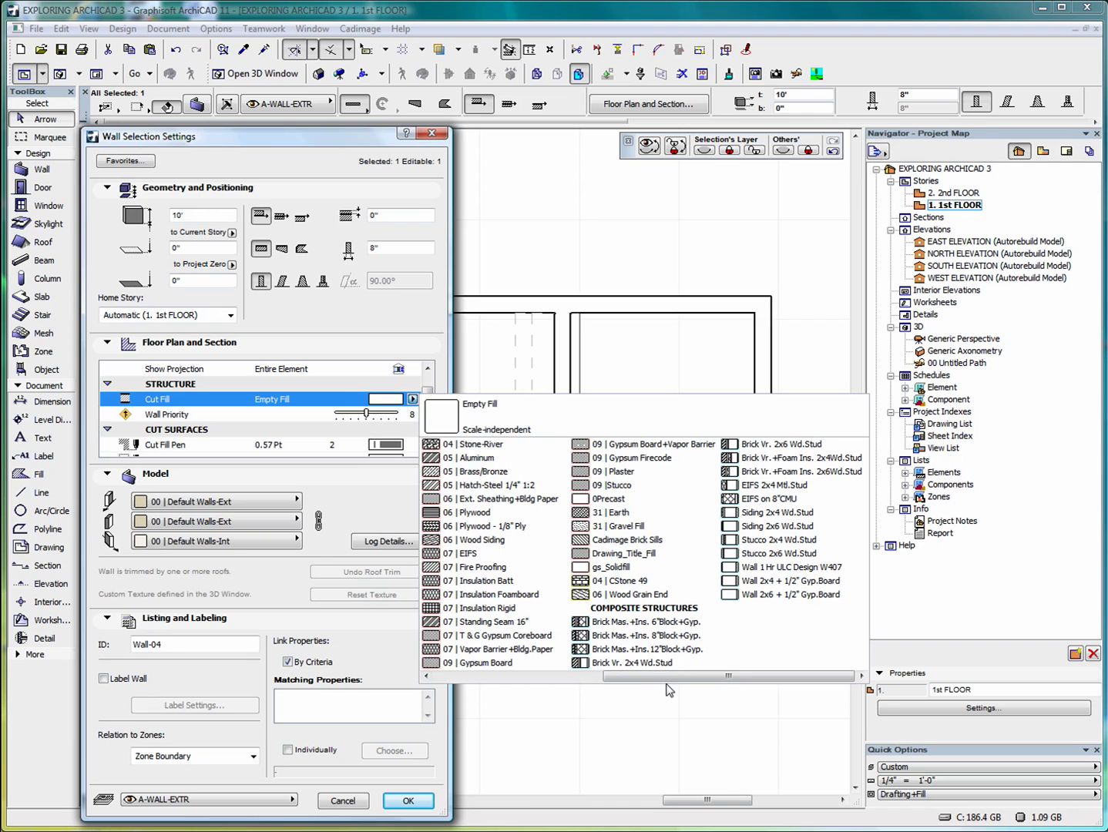
left_click(767, 501)
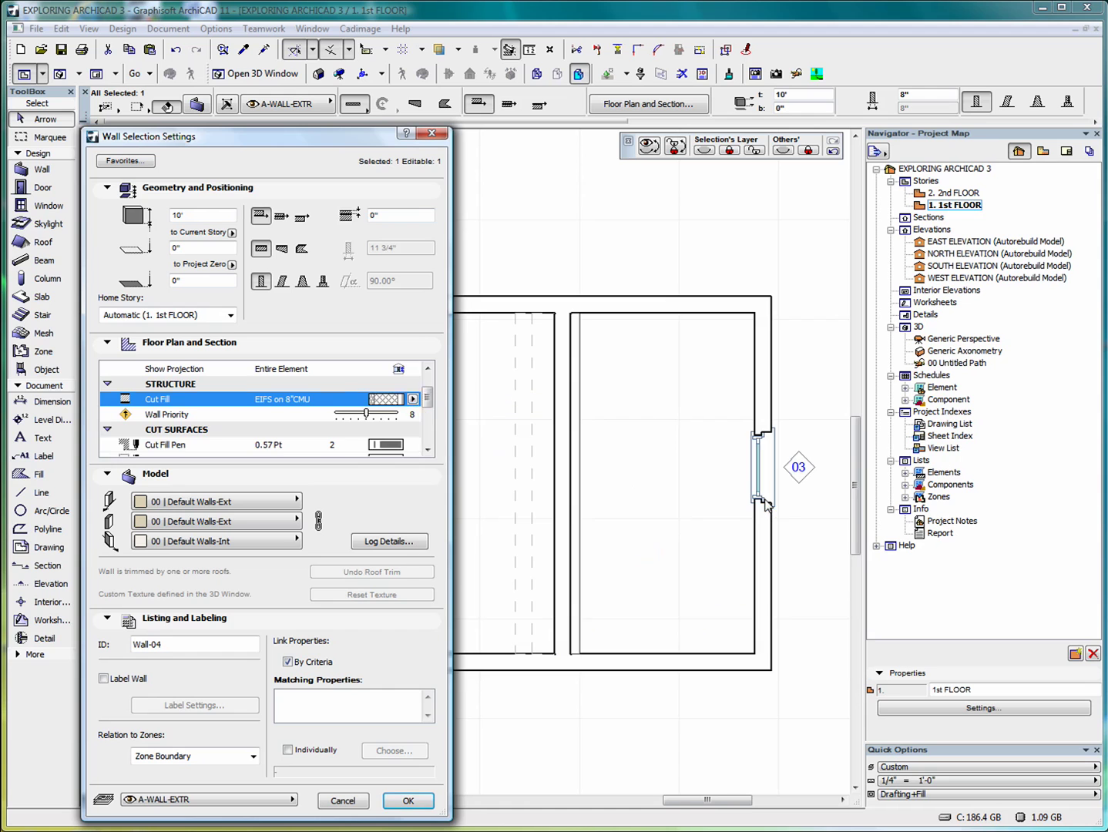
Step: Apply the EIFS fill and set the left exterior wall's top elevation to 22' in the Info Box
left_click(407, 802)
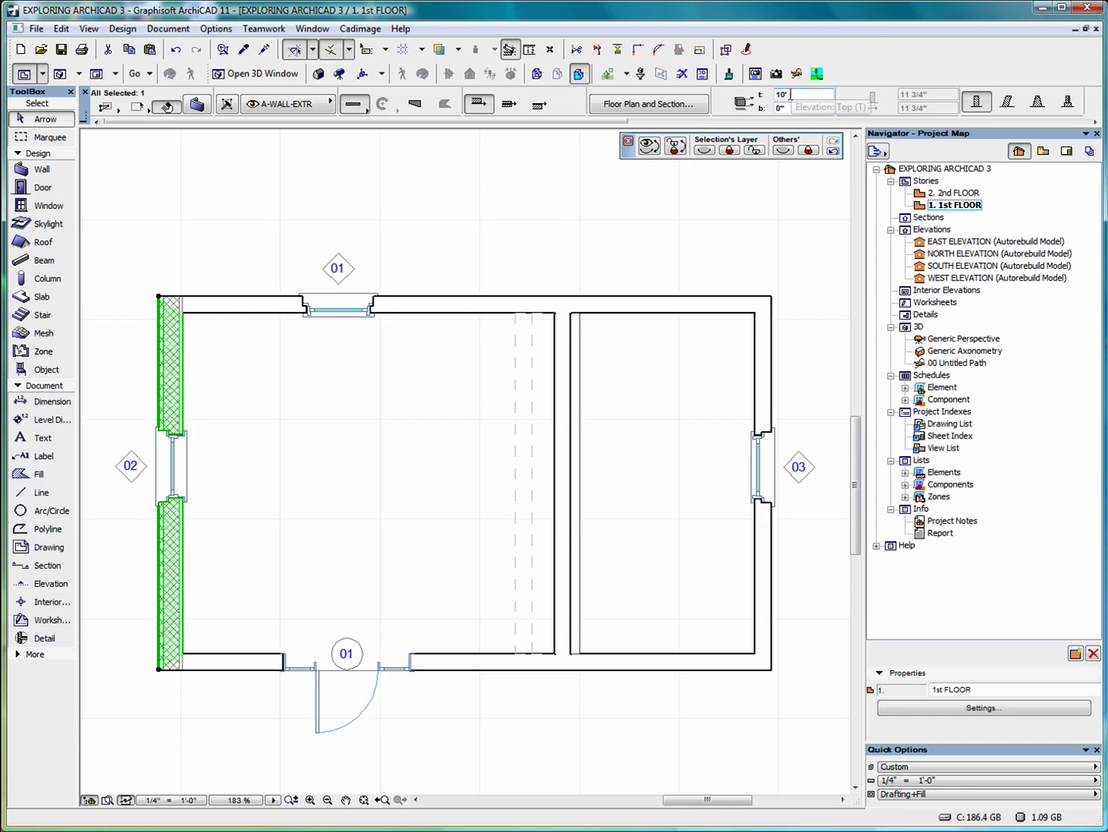
left_click_drag(790, 94, 776, 94)
type("9'")
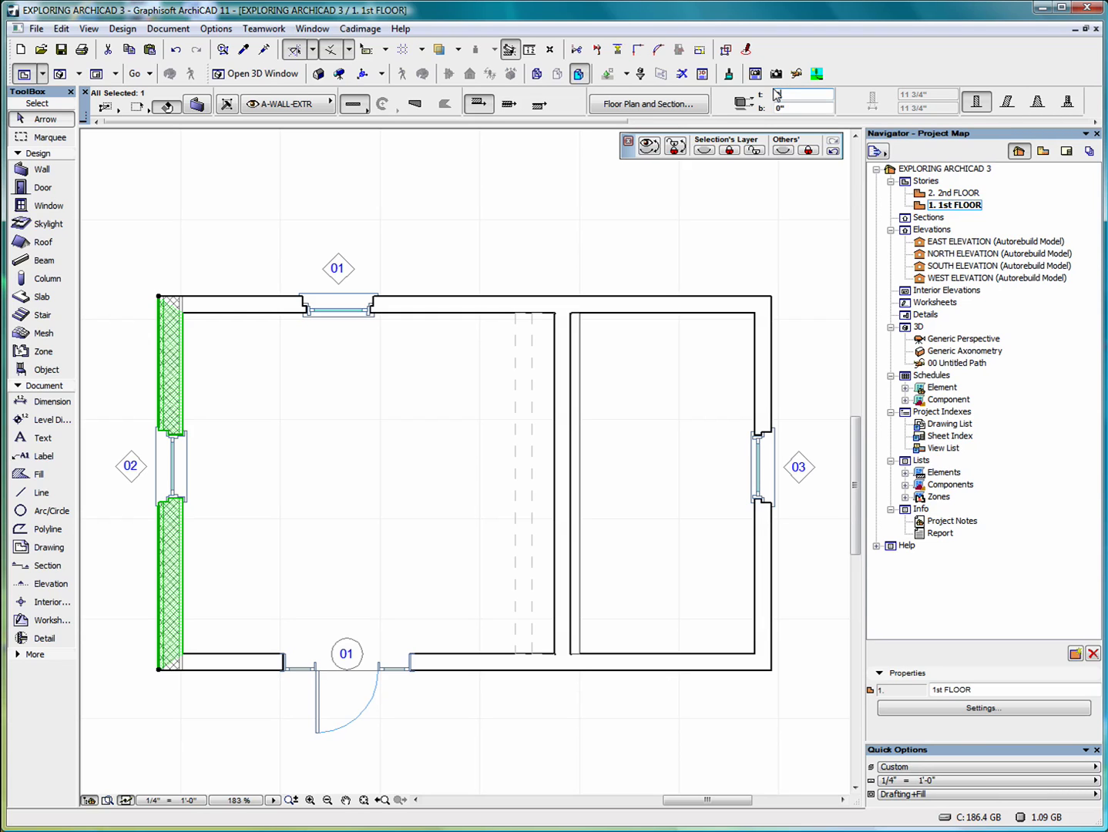
type("3'")
key("Return")
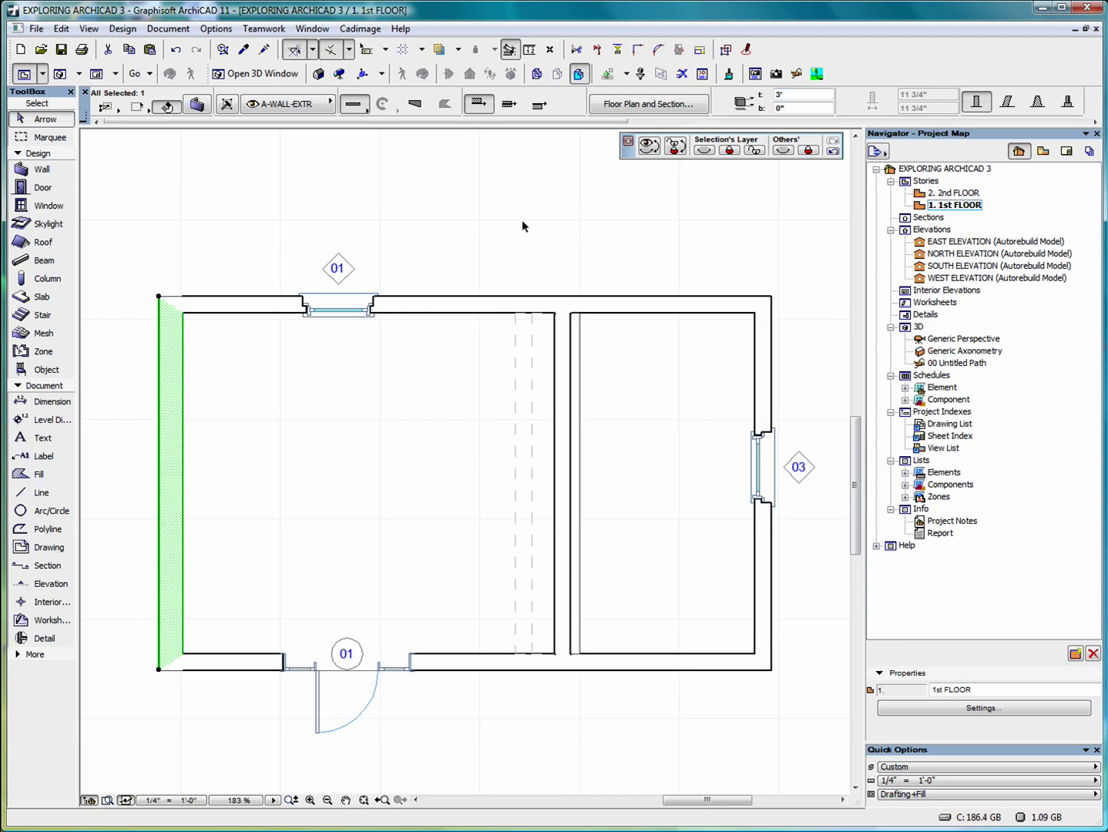
left_click(786, 94)
key("Return")
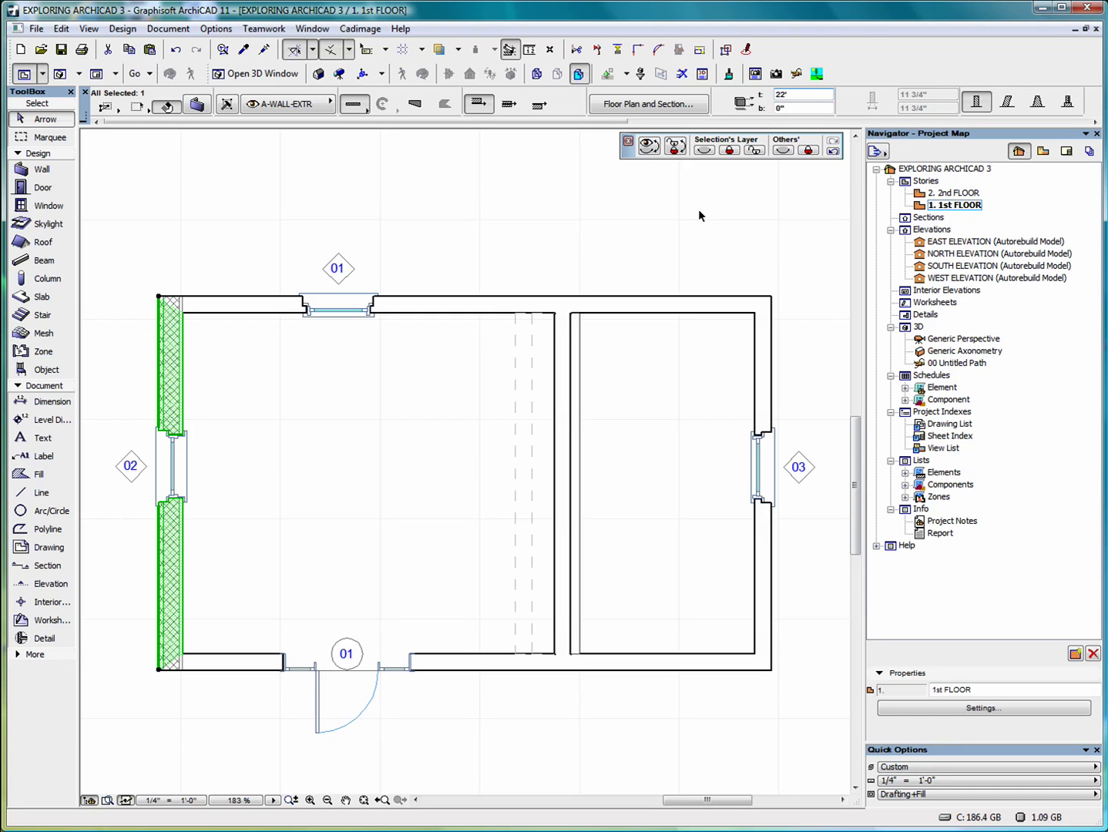
Step: View the 2nd FLOOR story, then return to the 1st FLOOR story
double_click(963, 205)
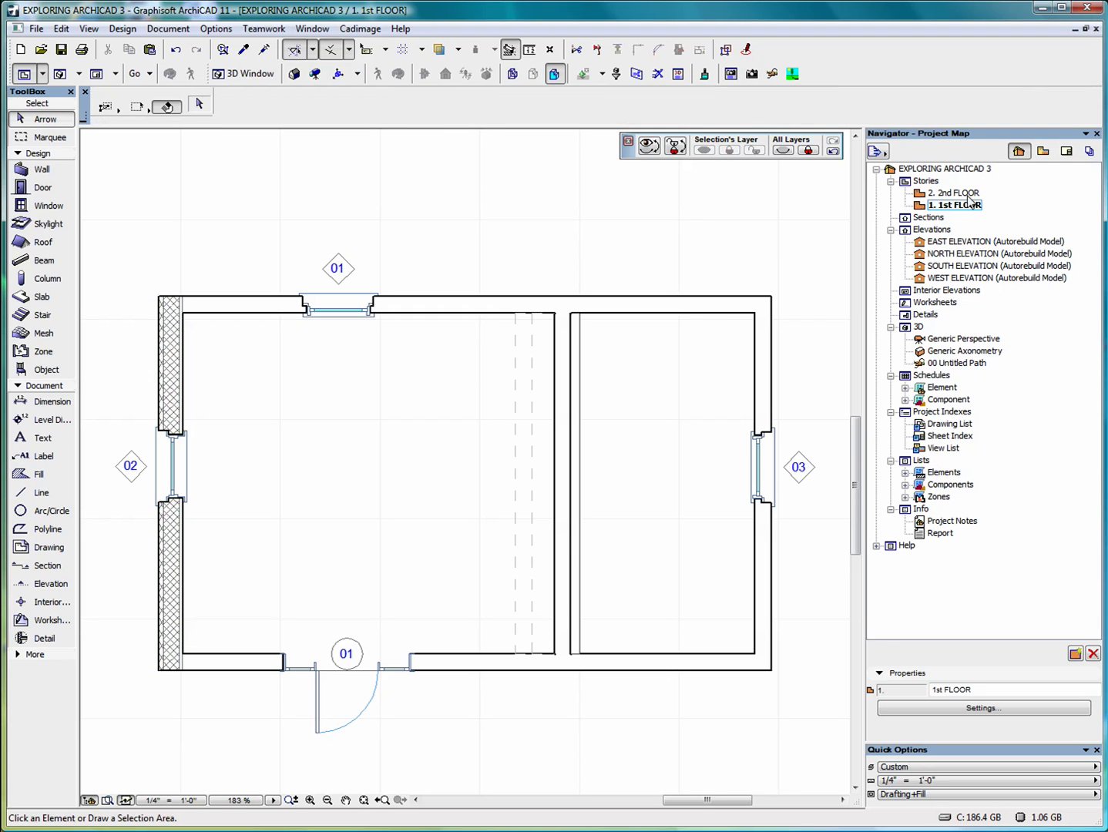
double_click(951, 194)
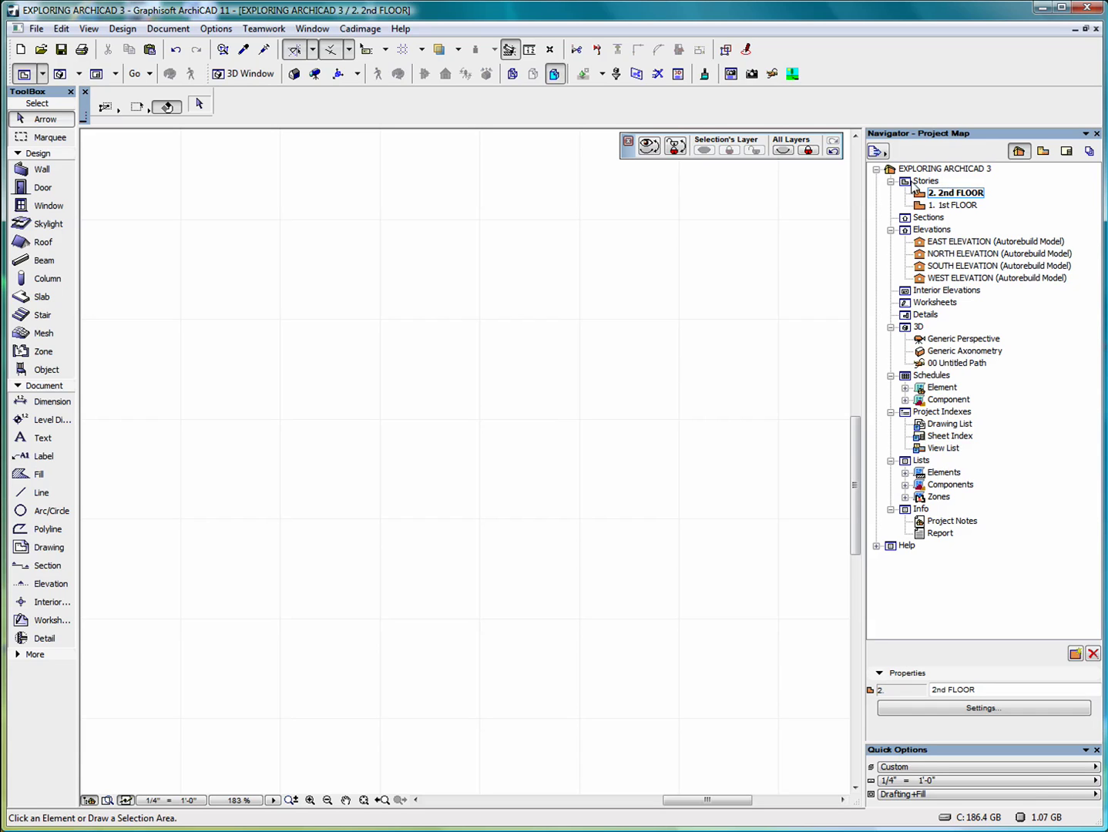
double_click(946, 207)
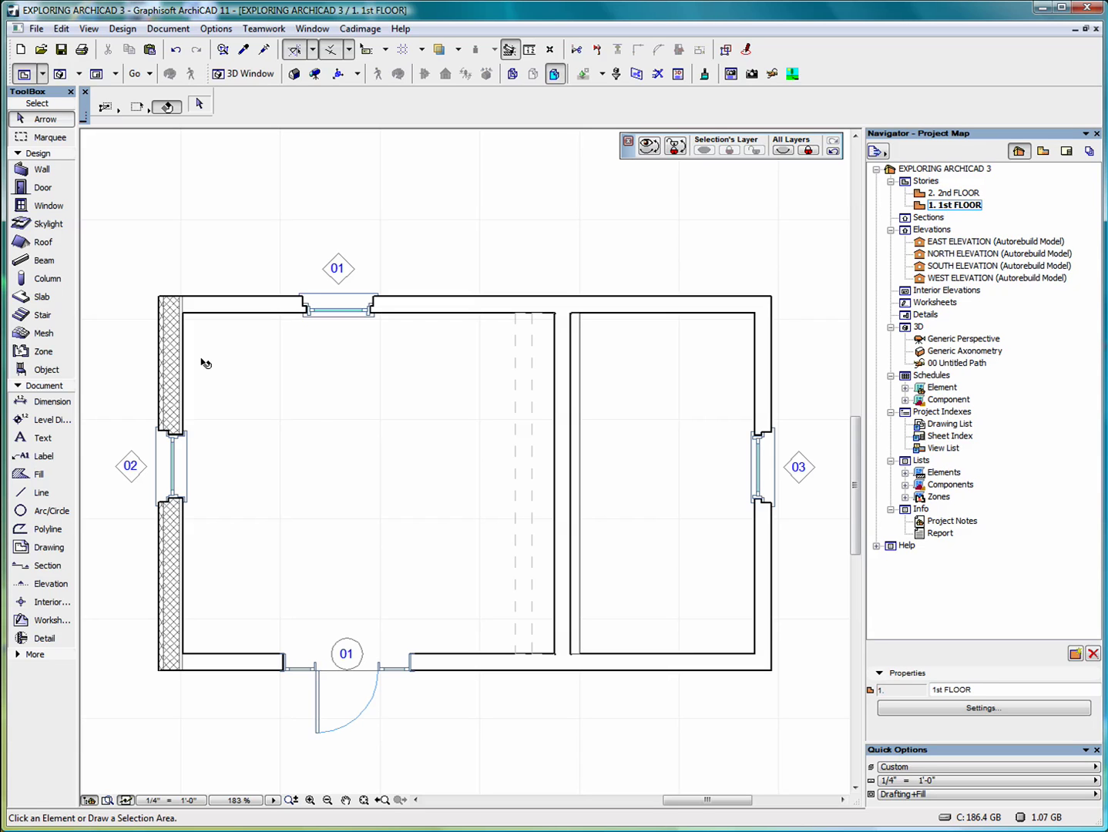
Step: Select all six walls and set Show on Stories to All Relevant Stories
left_click(164, 357)
left_click(145, 272)
left_click(796, 705)
right_click(517, 187)
left_click(561, 198)
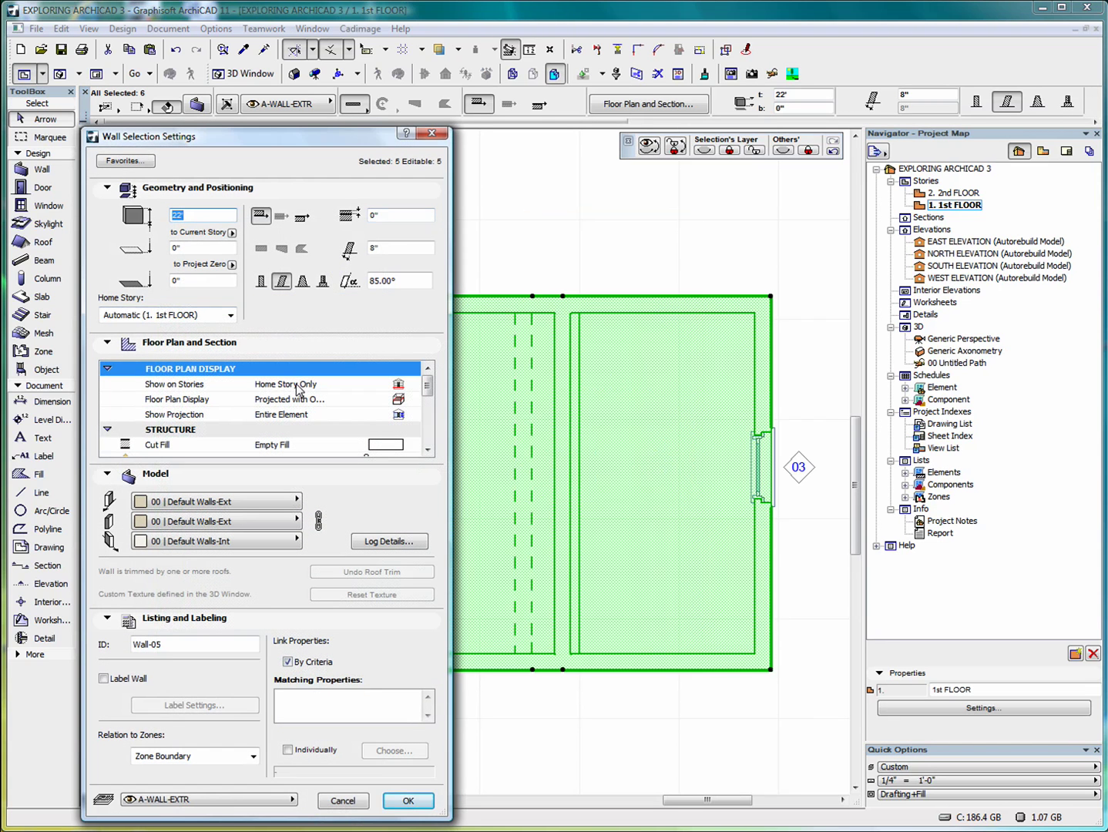
left_click(183, 391)
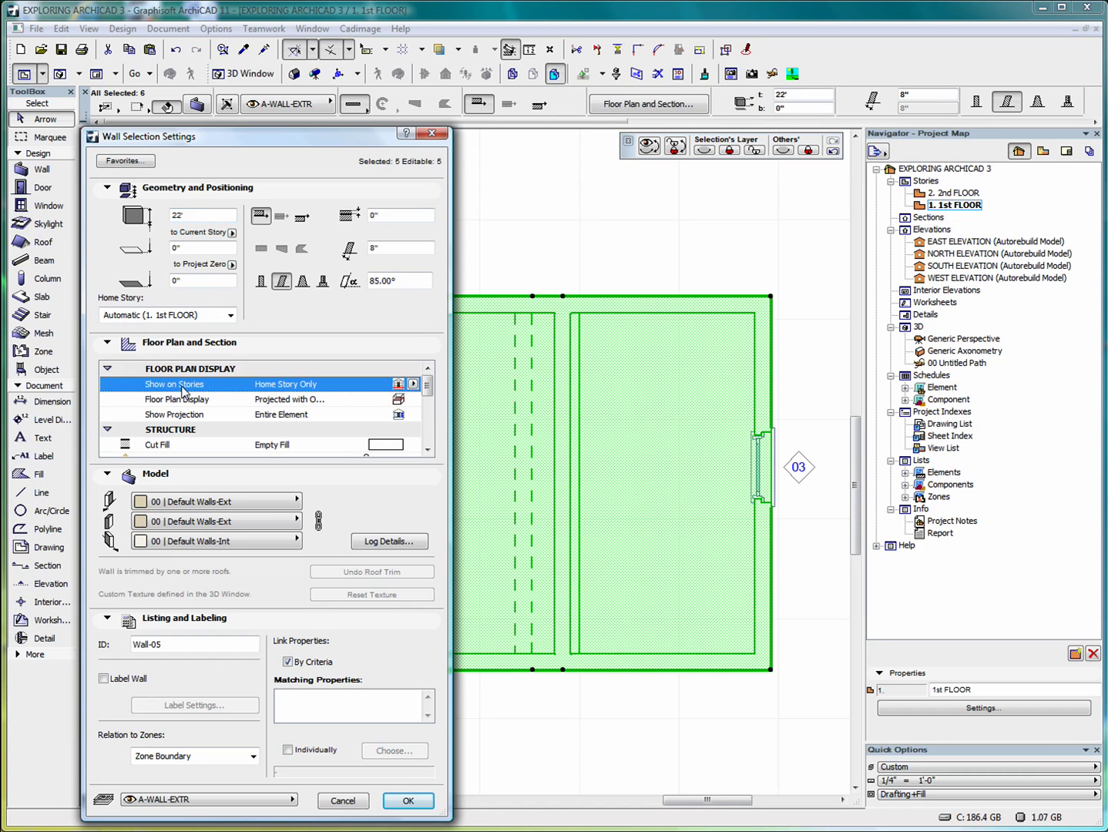
left_click(413, 384)
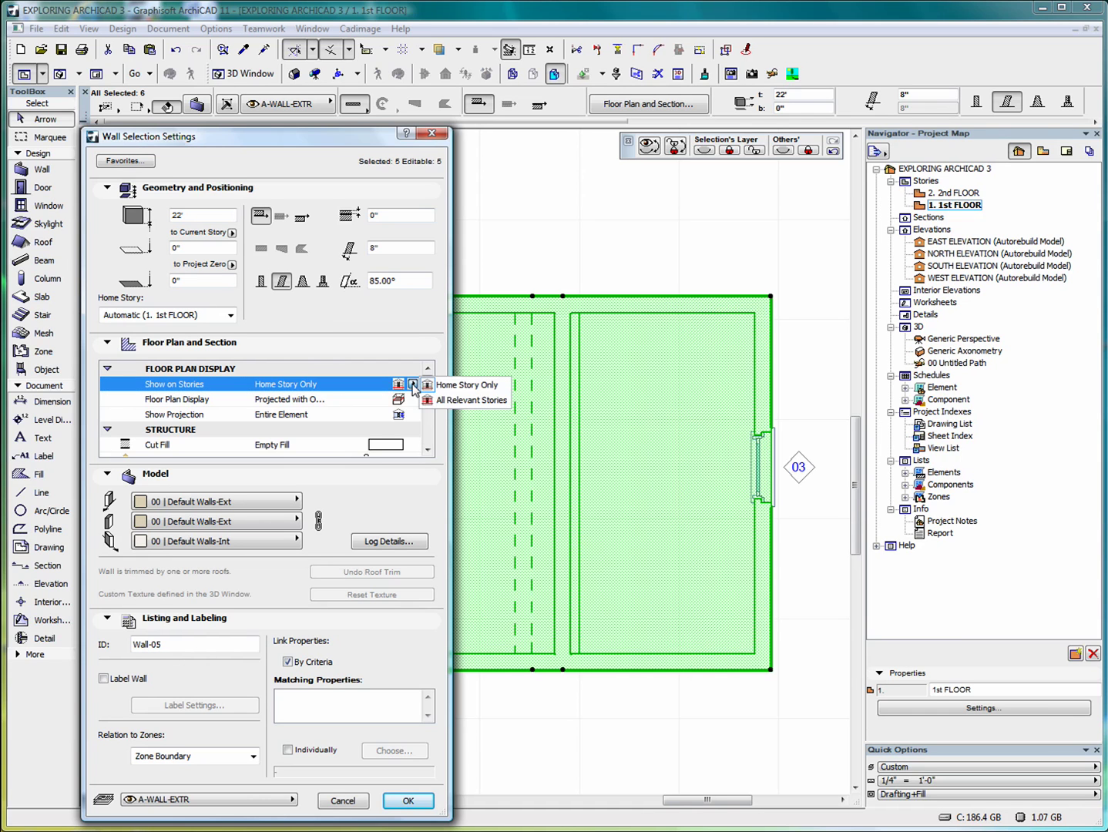
left_click(469, 400)
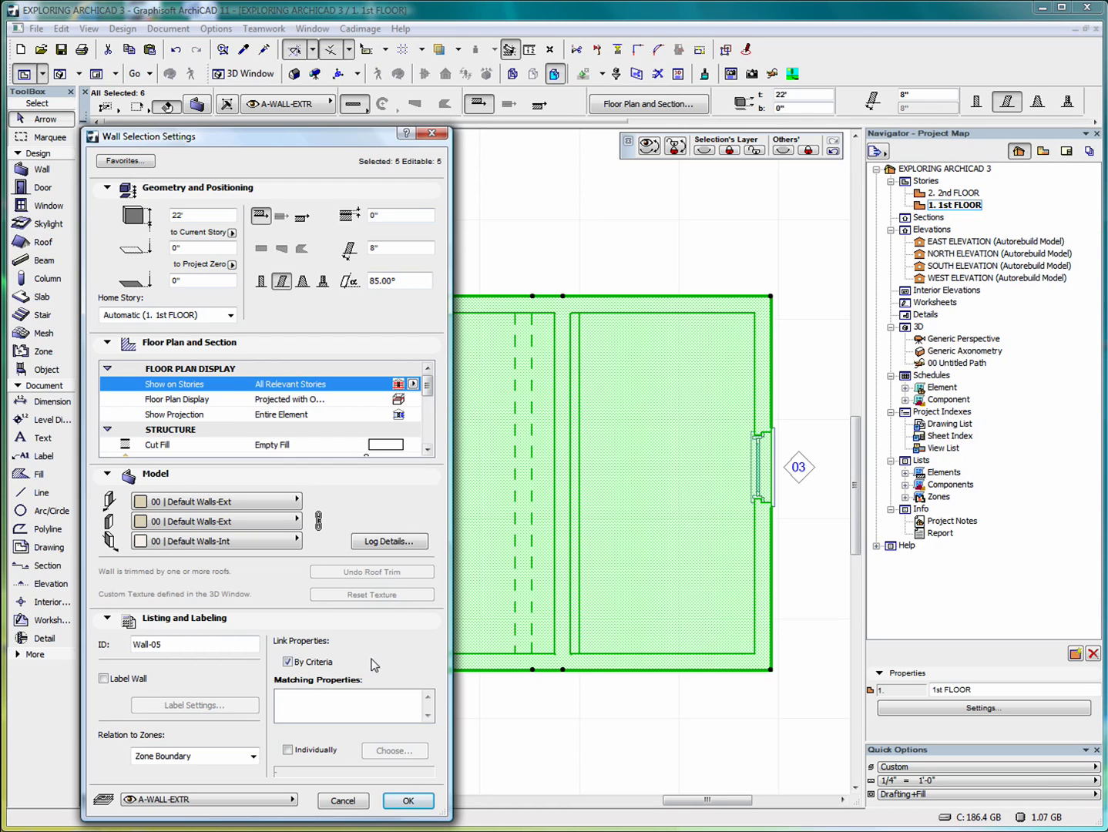
left_click(409, 801)
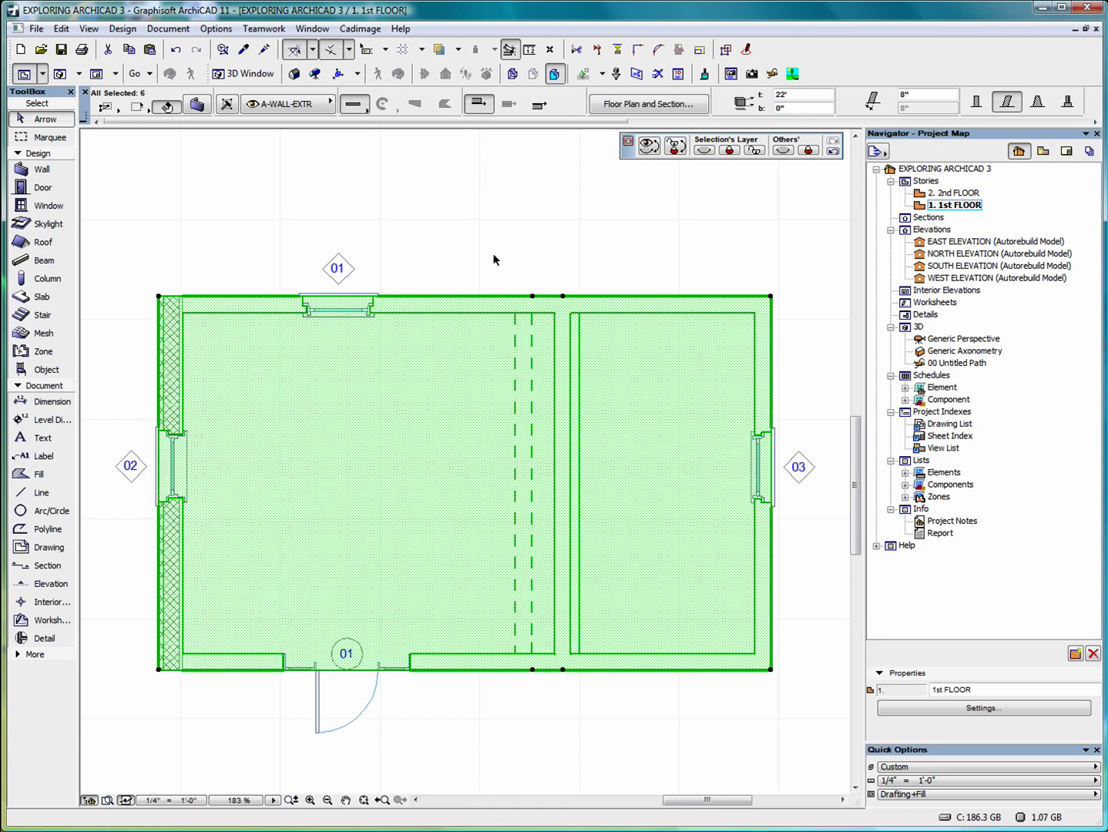
Step: Deselect the six walls and check the 2nd FLOOR story before returning to the 1st FLOOR
key("Escape")
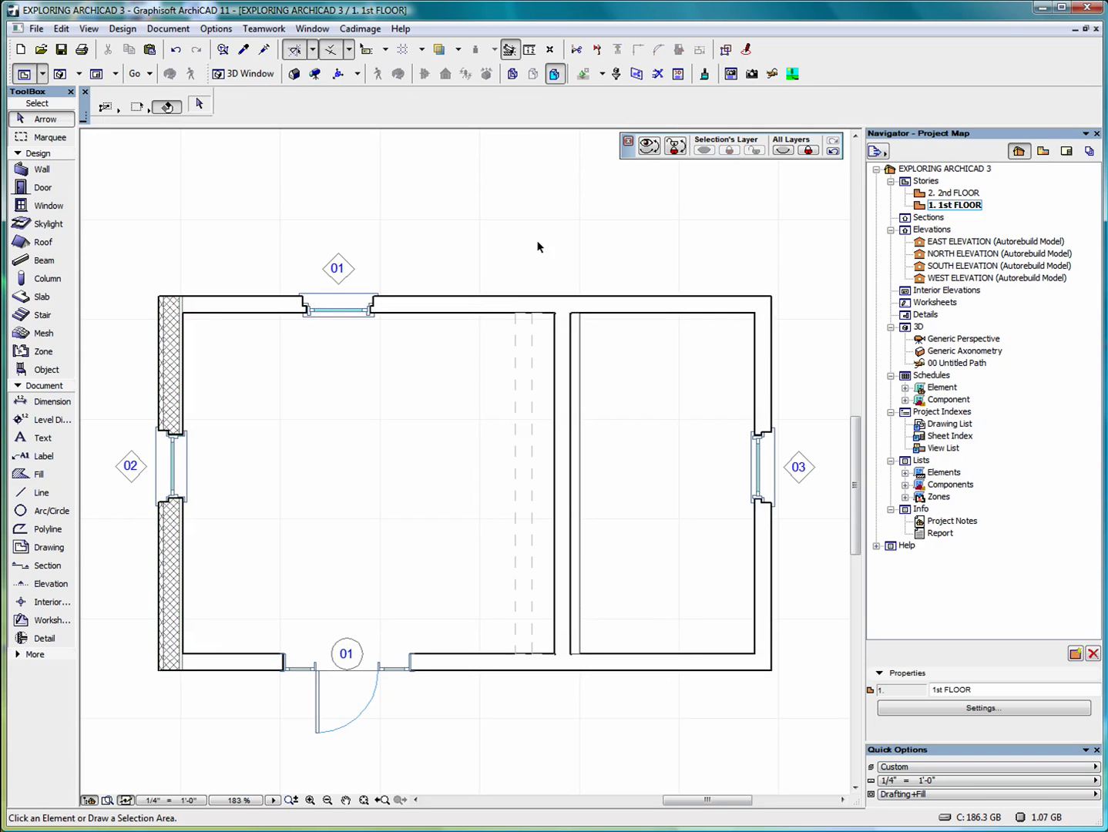
double_click(949, 195)
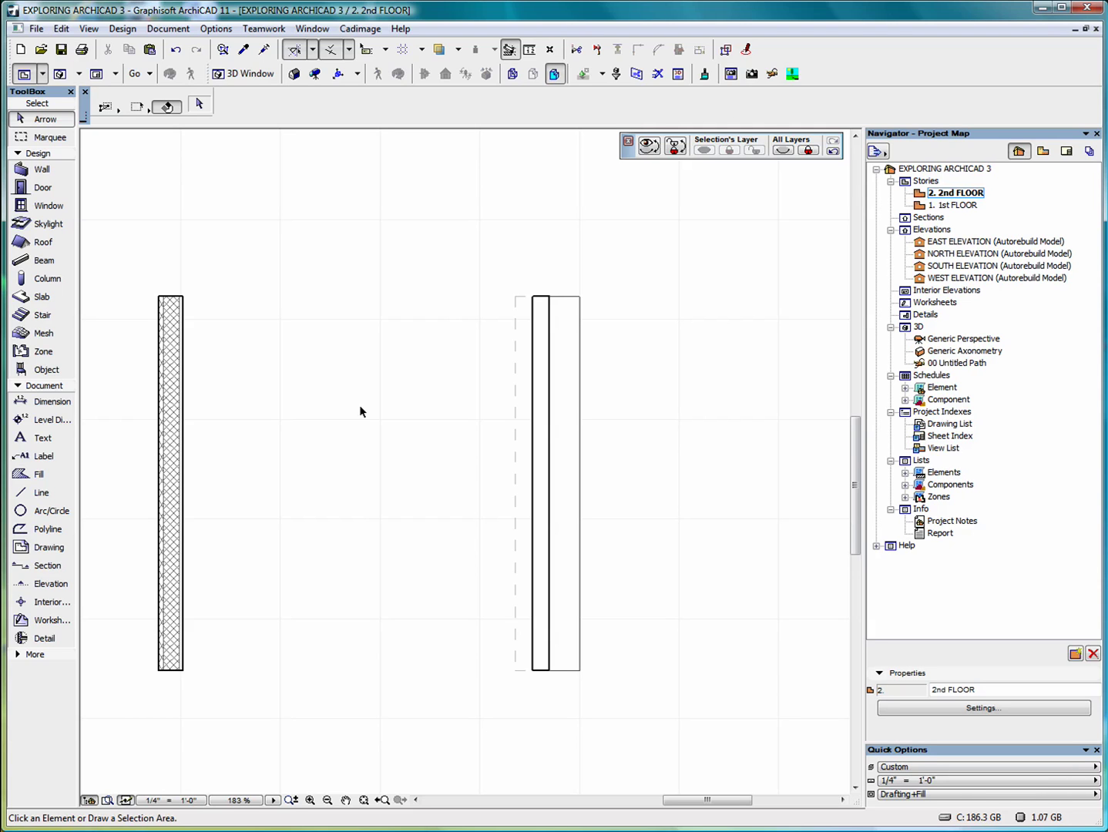
double_click(954, 206)
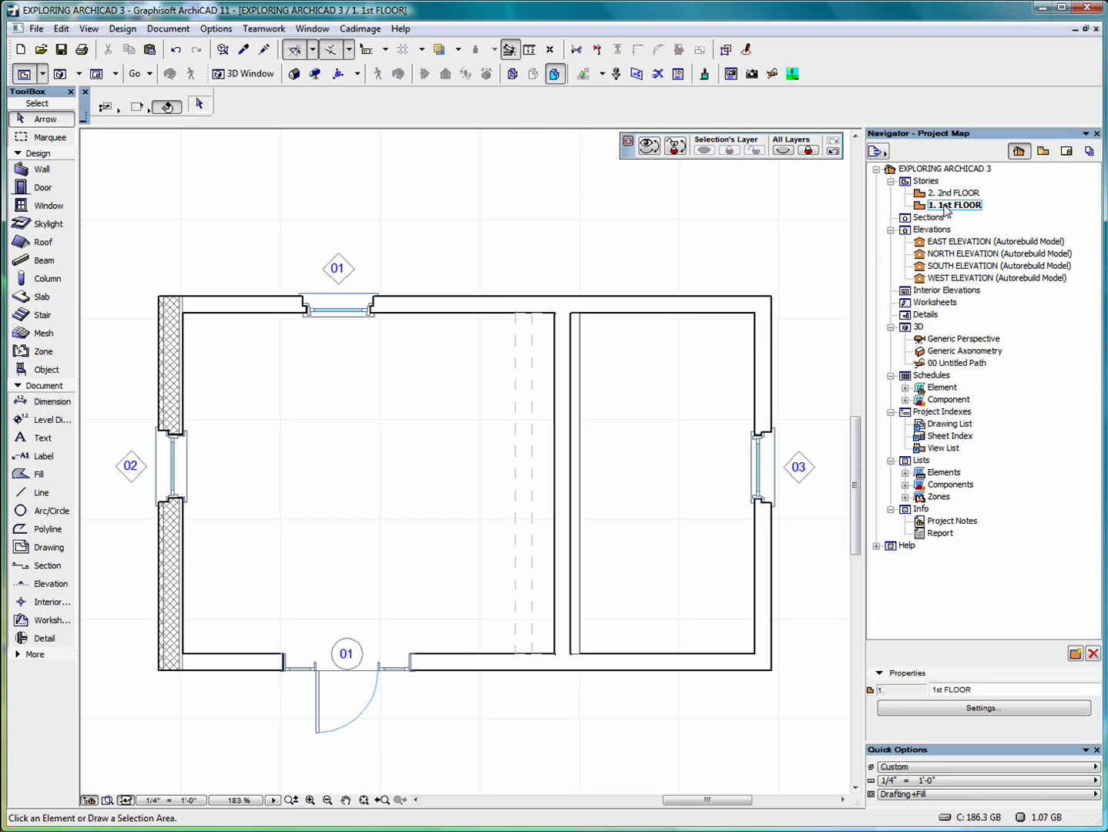
Step: Show the whole model in 3D, orbit to a front view, then go back to the 1st FLOOR plan
right_click(412, 219)
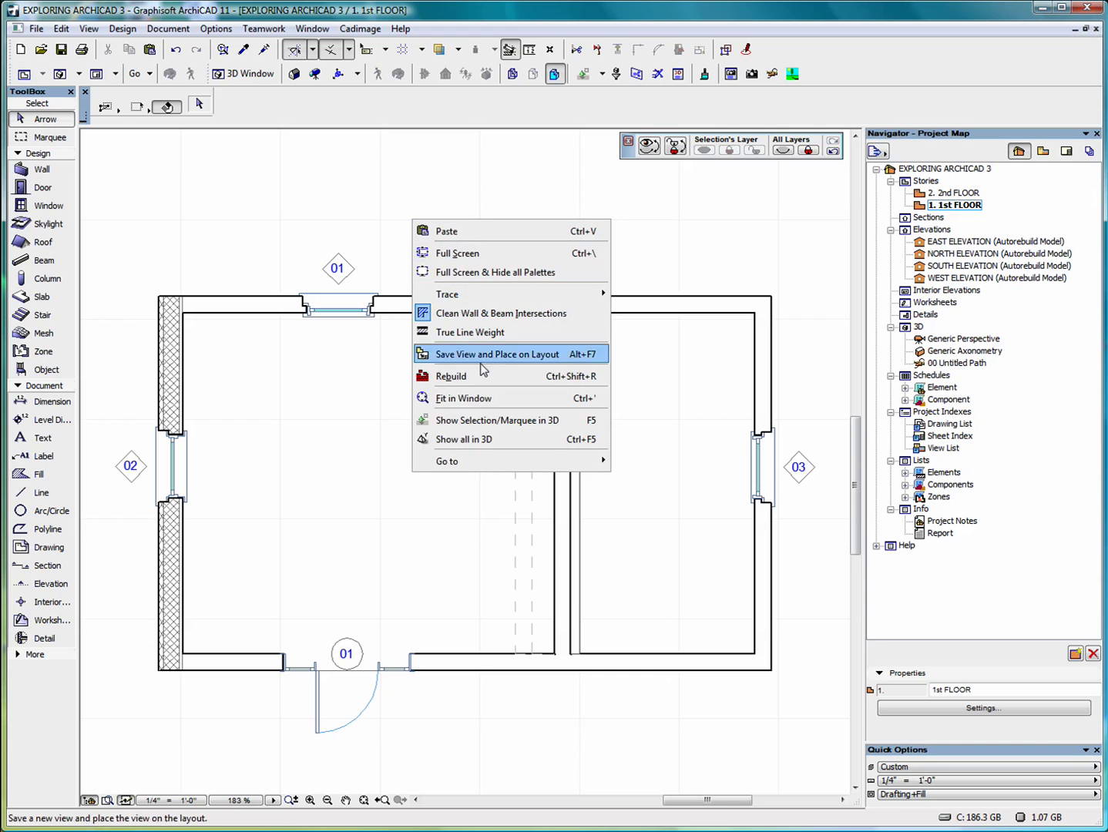
left_click(486, 444)
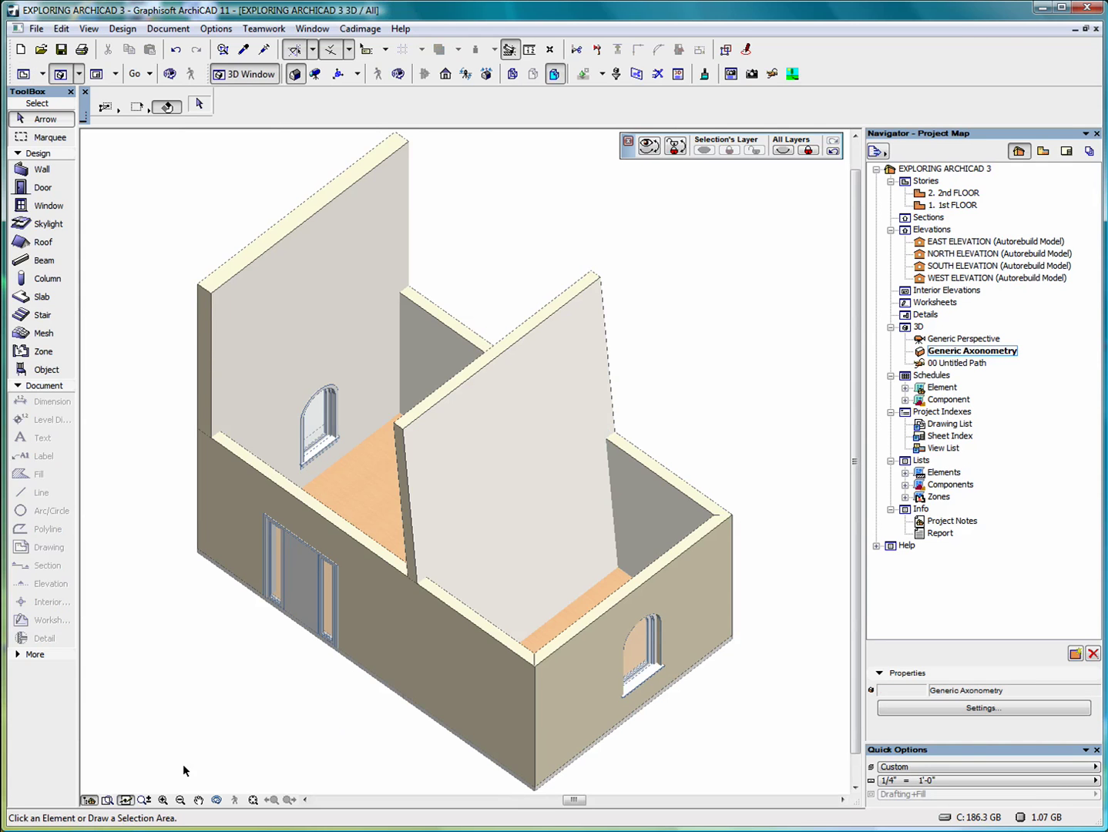
left_click(217, 800)
left_click_drag(263, 732, 445, 673)
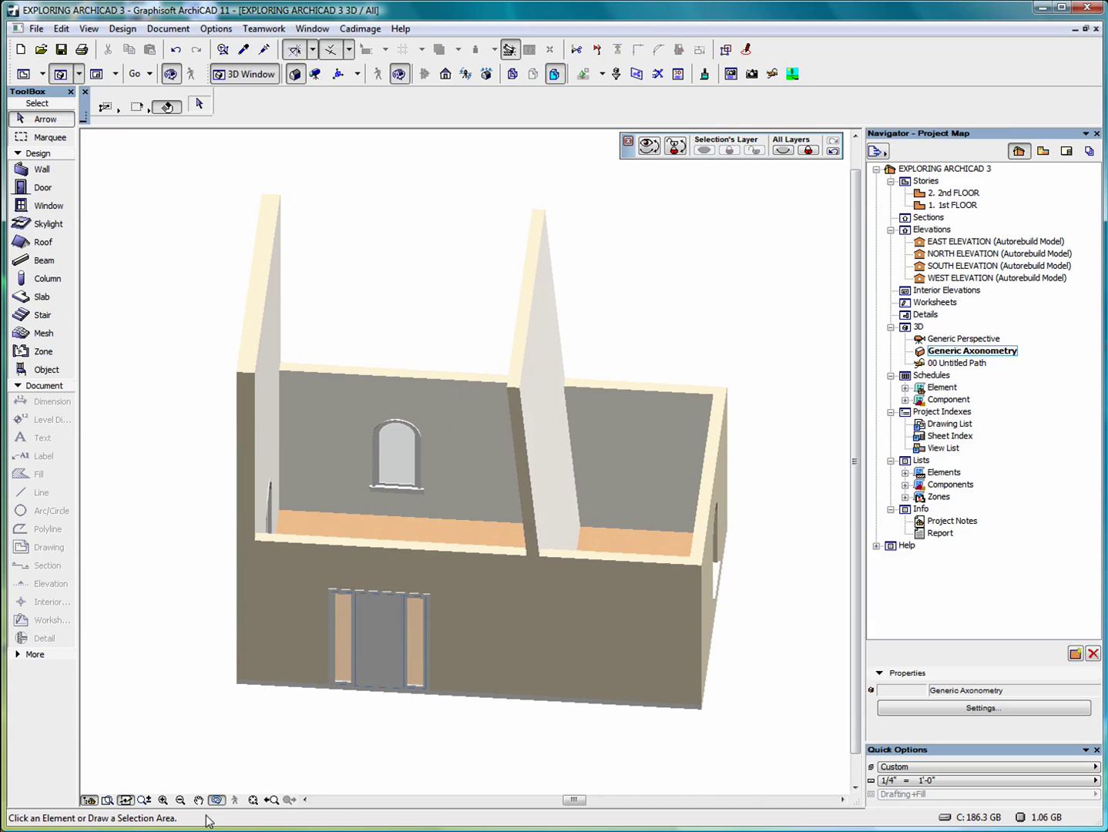
key("F2")
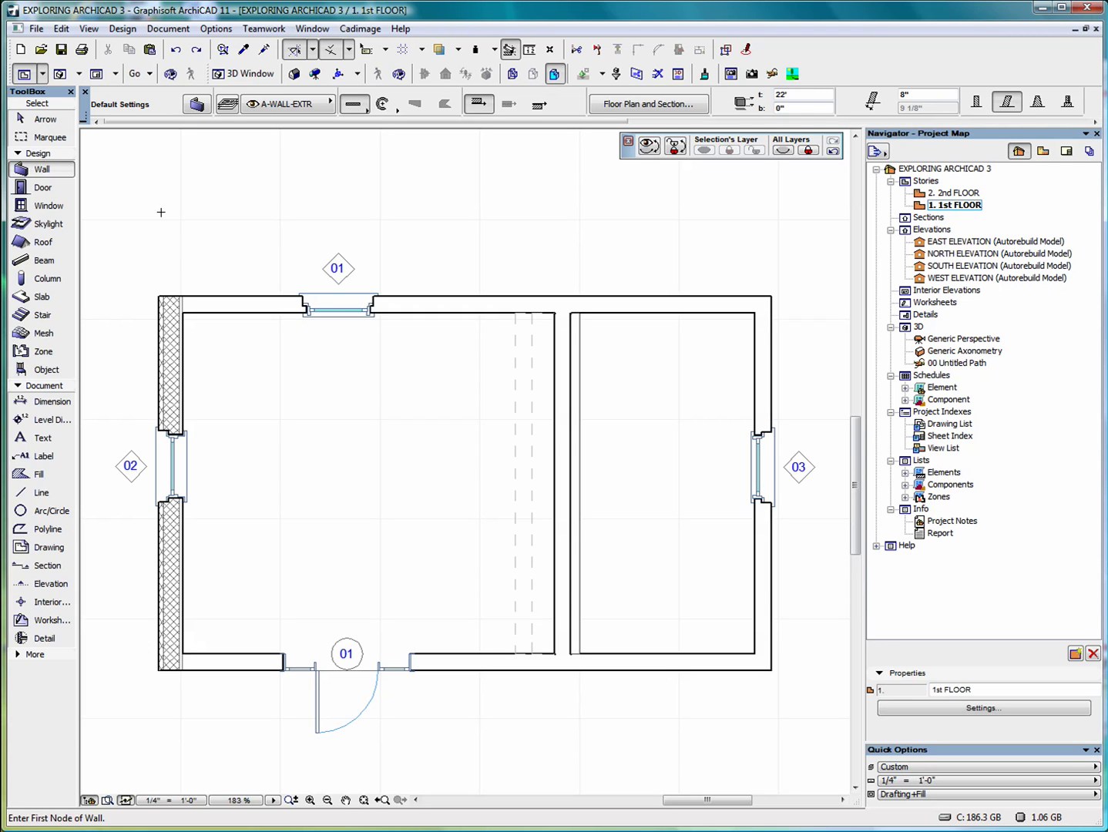
double_click(40, 170)
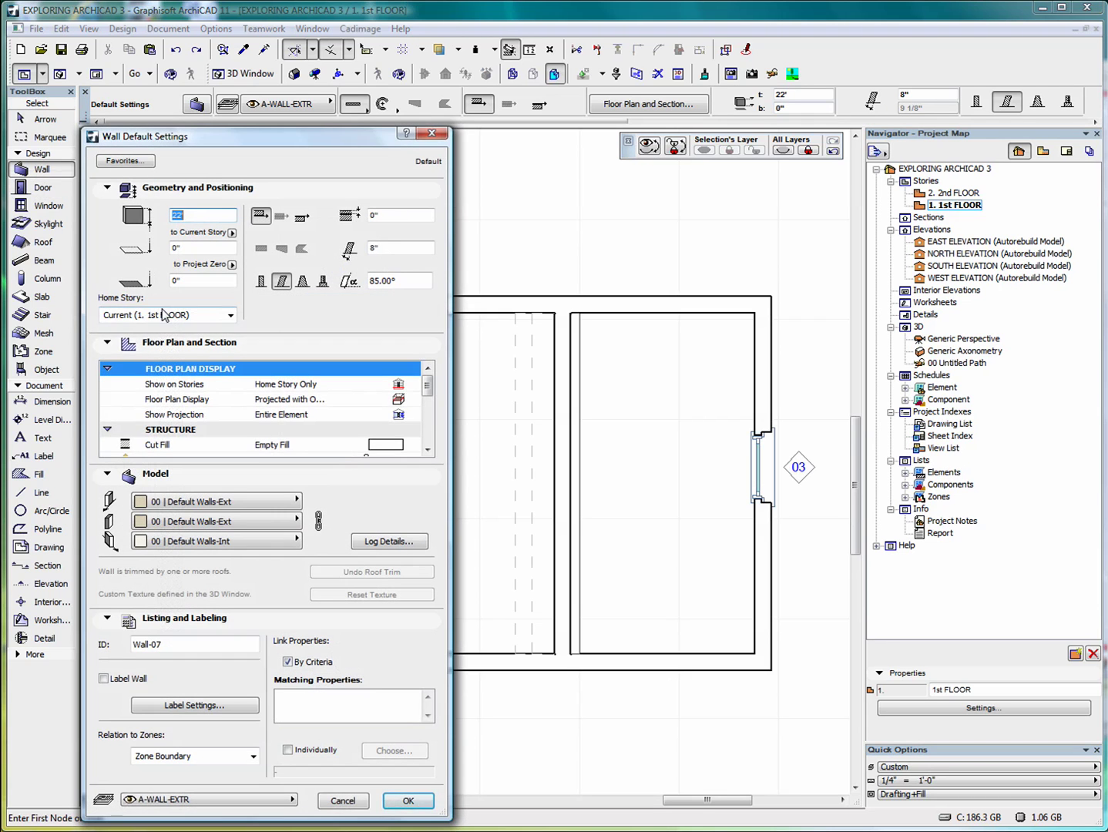
left_click(172, 316)
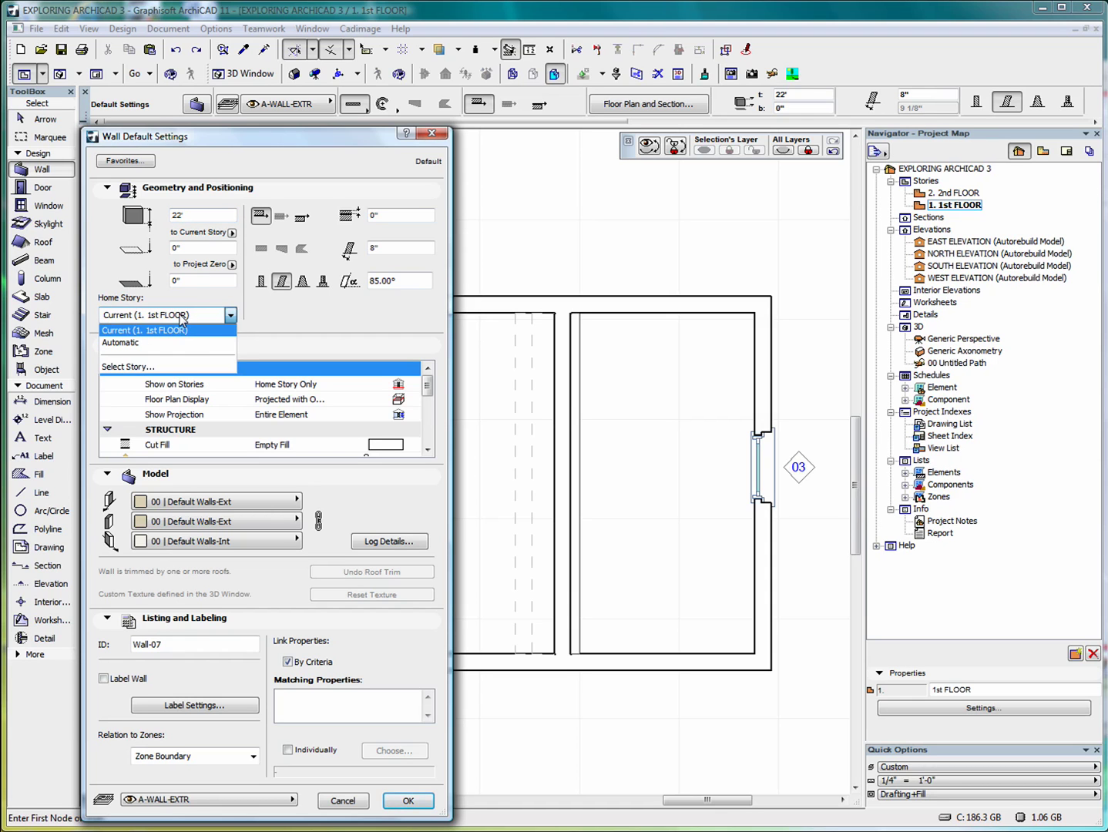
left_click(180, 317)
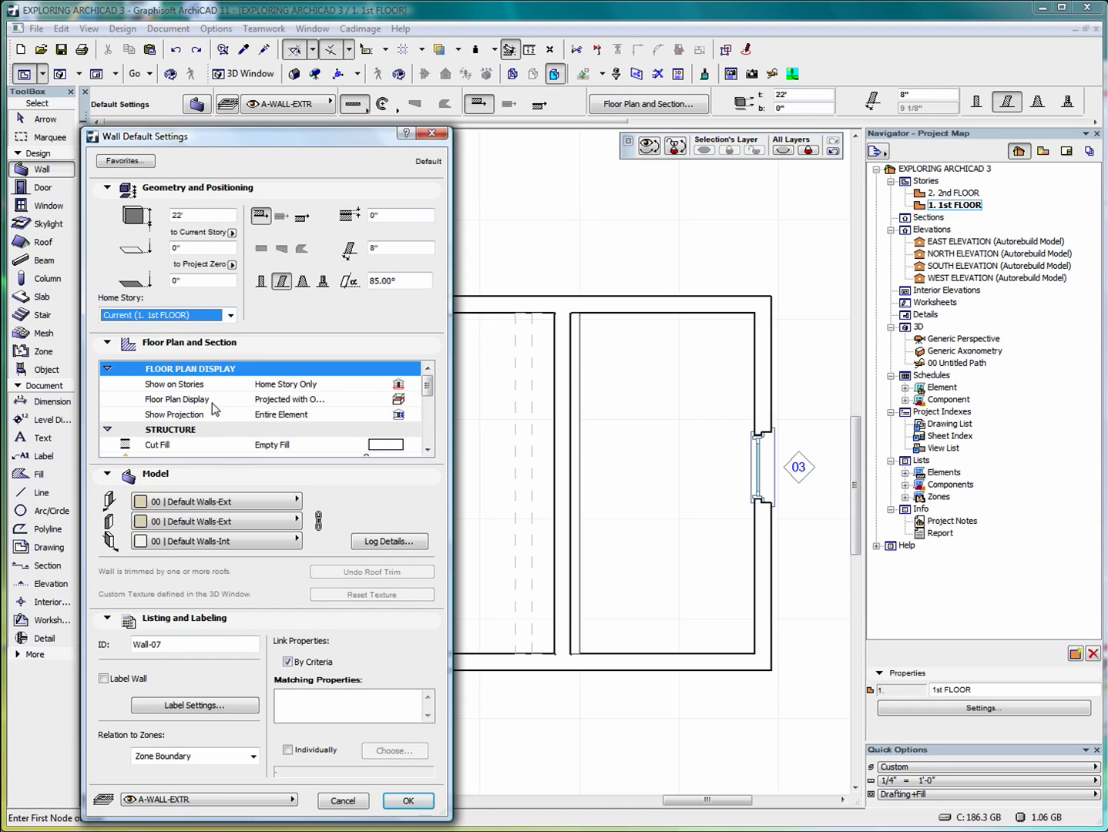
left_click(408, 804)
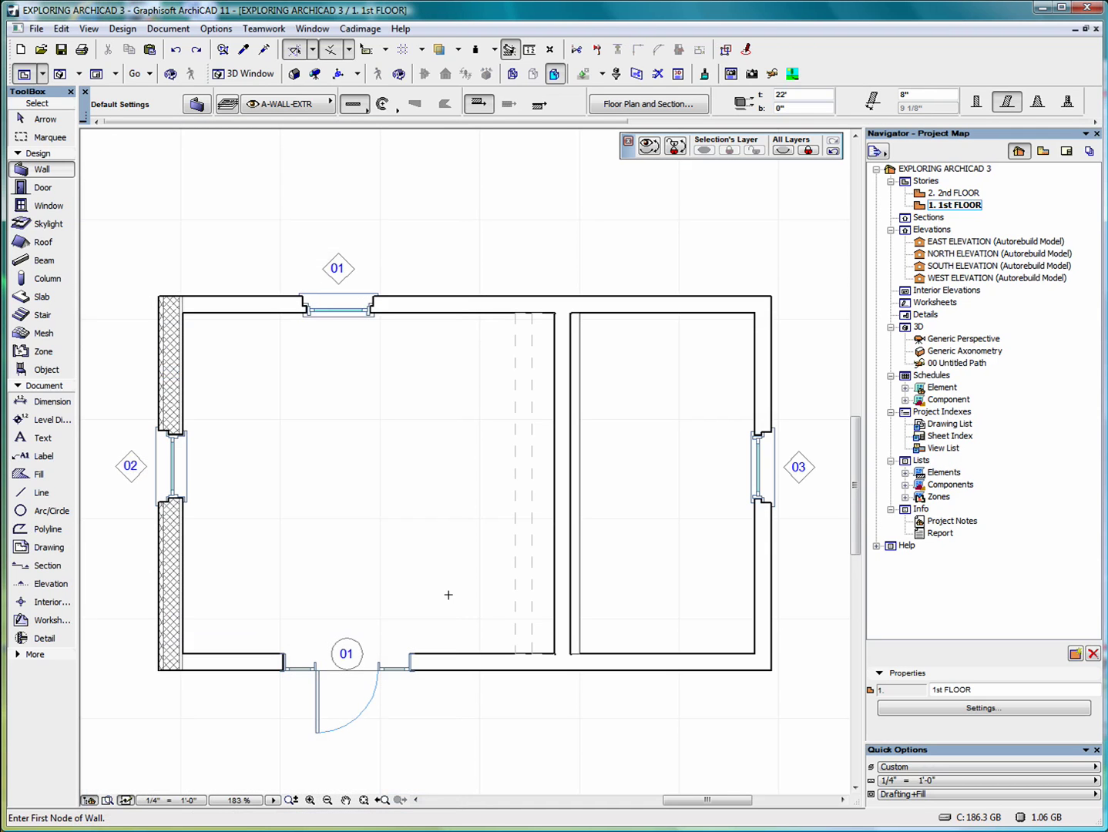
Step: Draw a wall across the right room from the bottom to the top wall, and compare it on the 2nd FLOOR
left_click(684, 653)
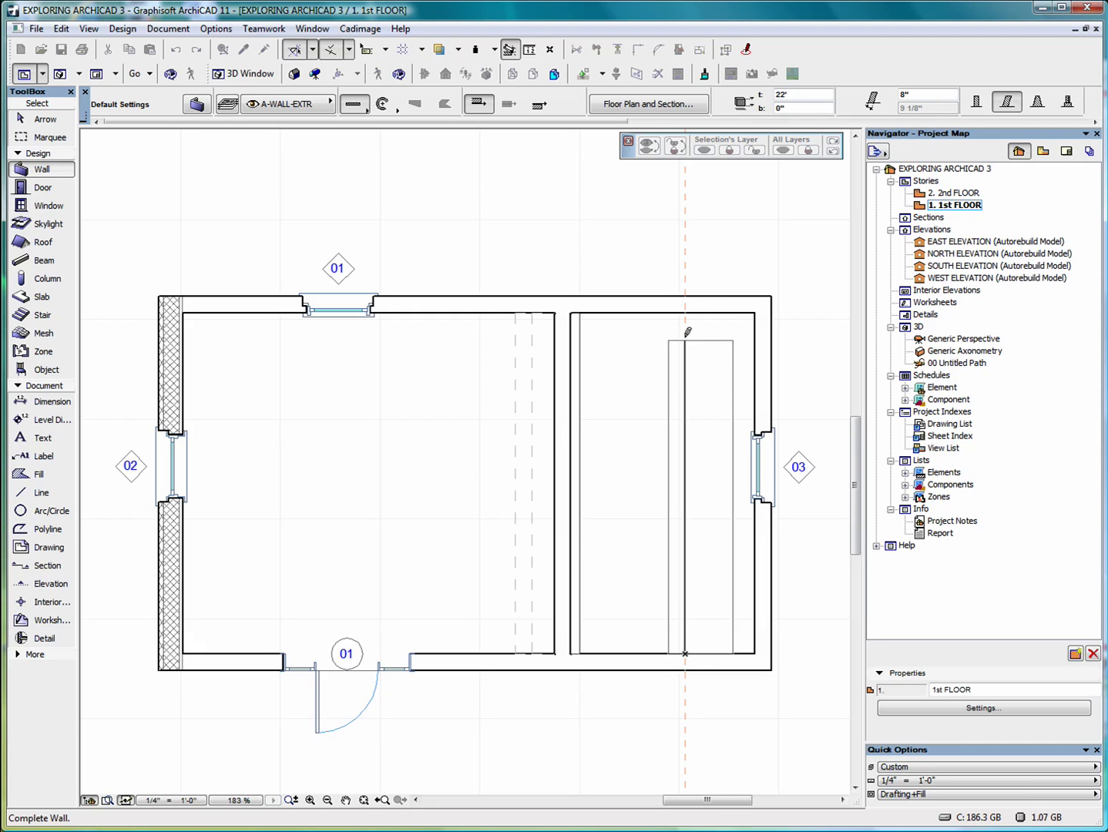
left_click(686, 309)
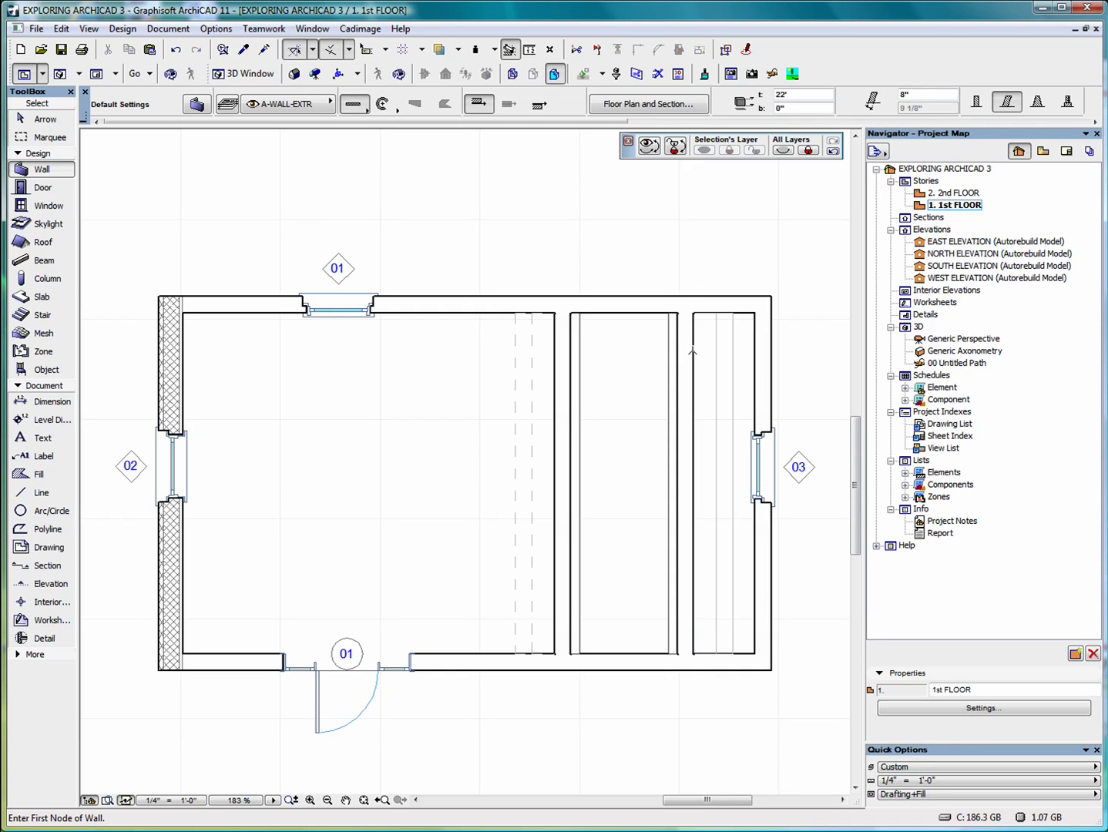
double_click(944, 194)
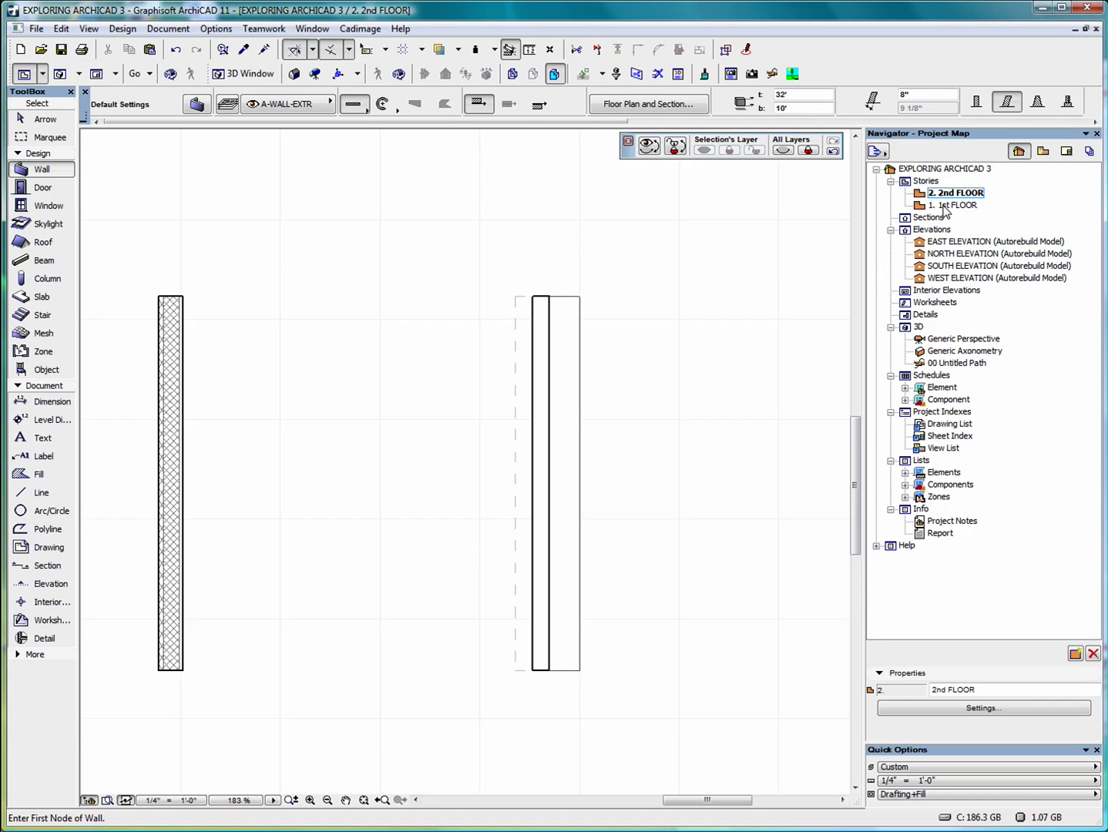
double_click(944, 206)
Step: Inspect the new wall with the whole model in 3D, then open the 2nd FLOOR plan
right_click(614, 221)
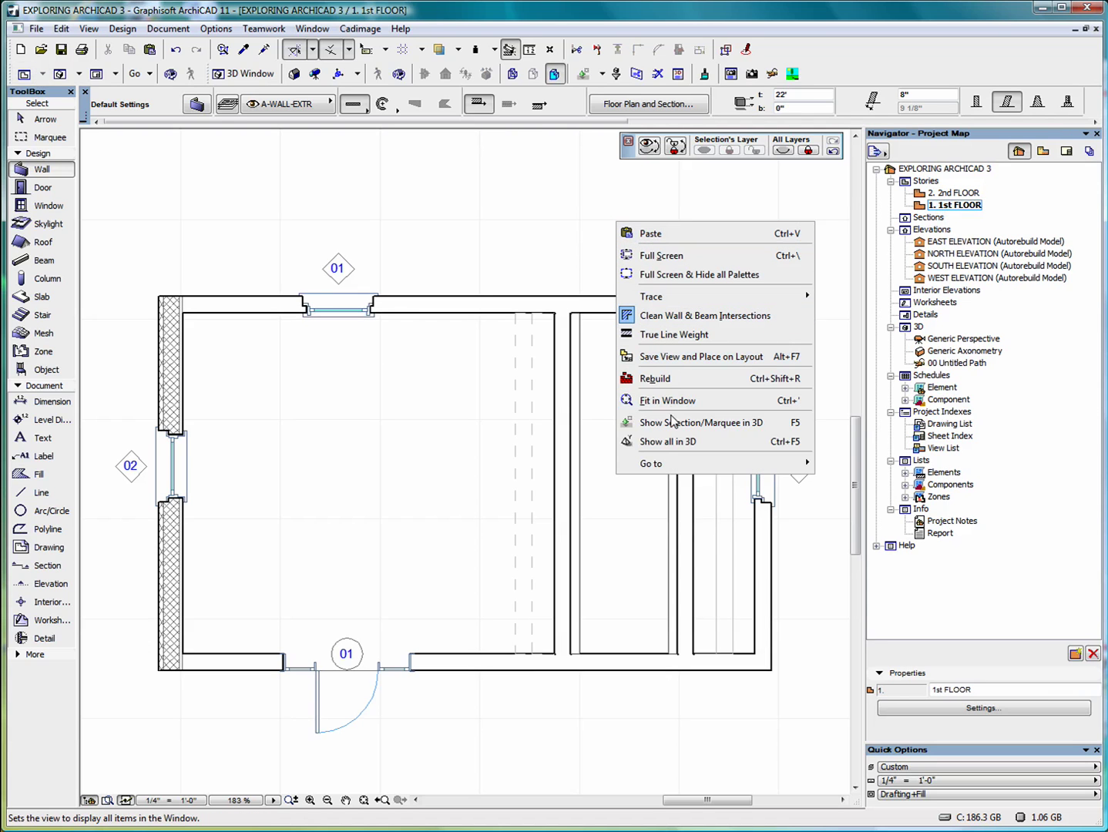
left_click(668, 442)
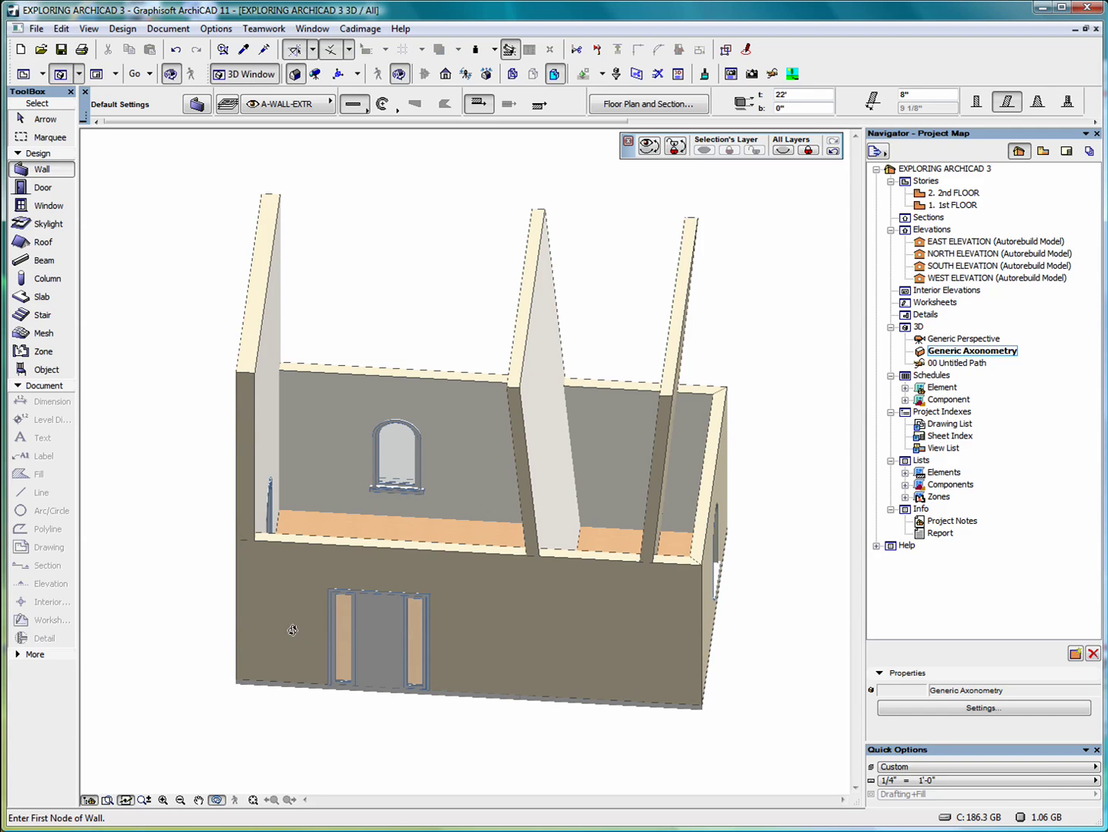
left_click_drag(298, 649, 323, 680)
double_click(953, 193)
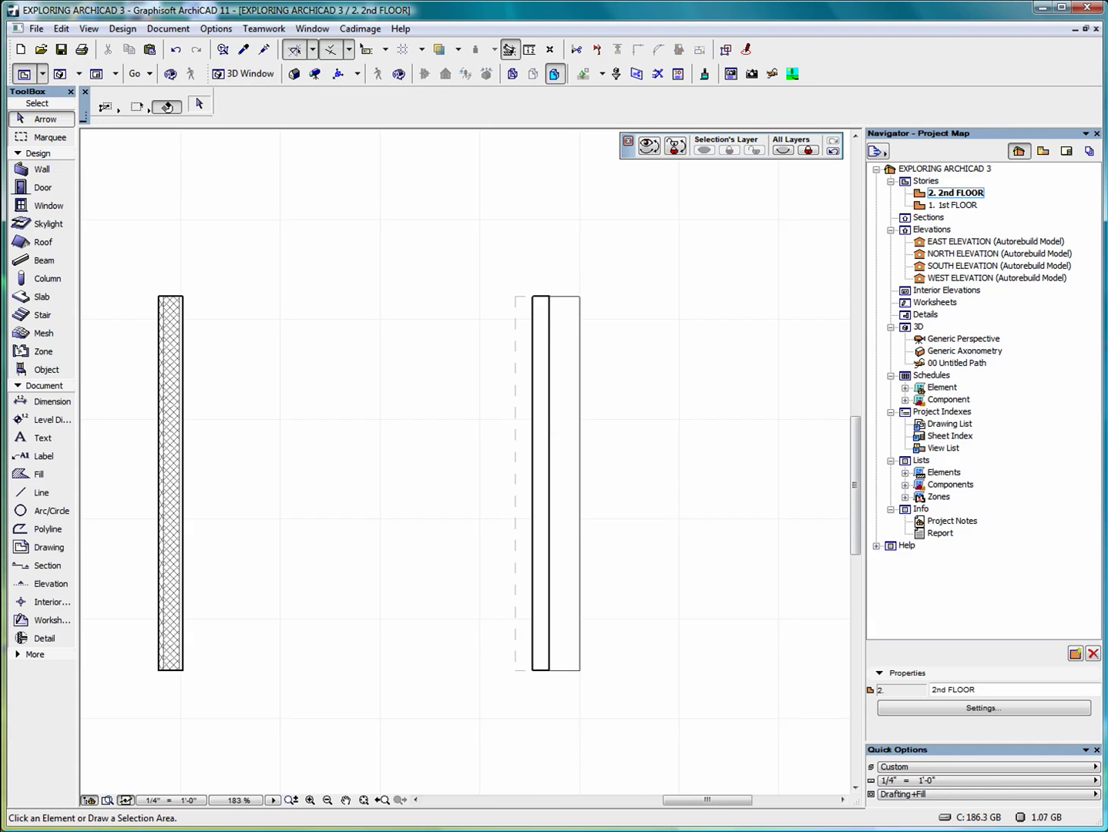
Step: On the 1st FLOOR, set the new right-room wall's Home Story to Automatic, keeping All Relevant Stories display
key("ctrl+Down")
left_click(679, 366)
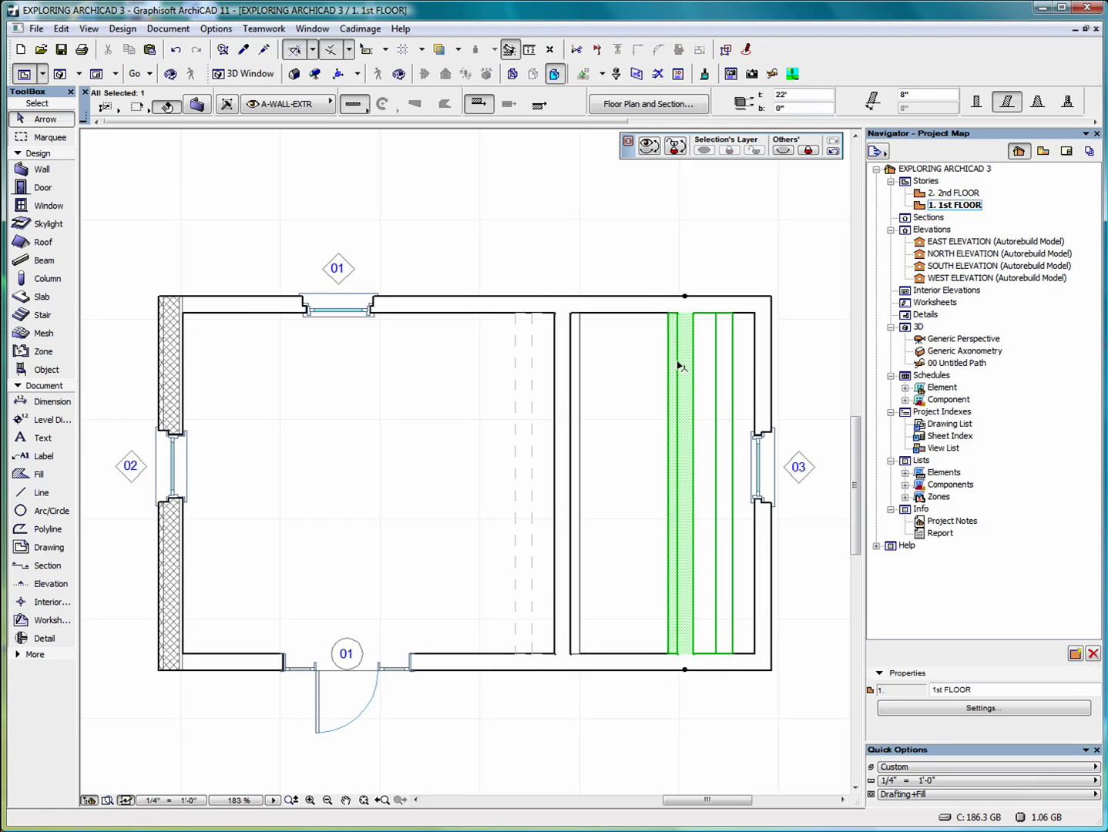
right_click(456, 199)
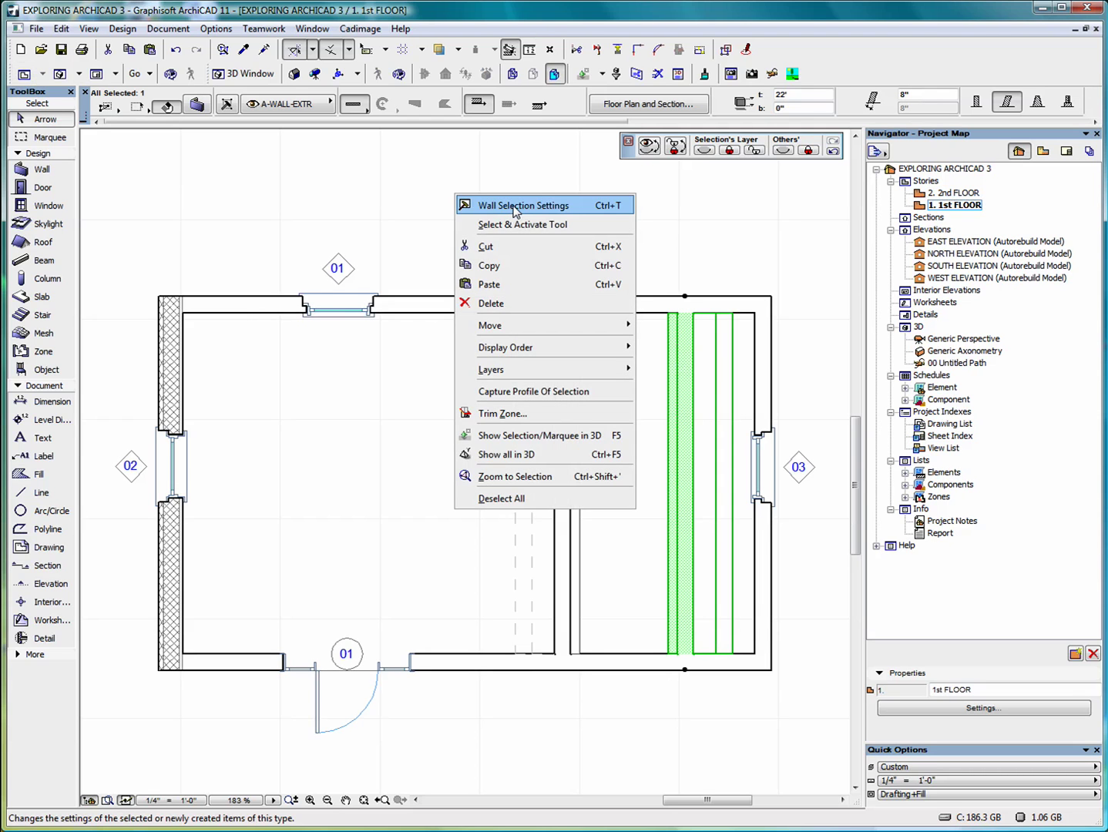
left_click(515, 207)
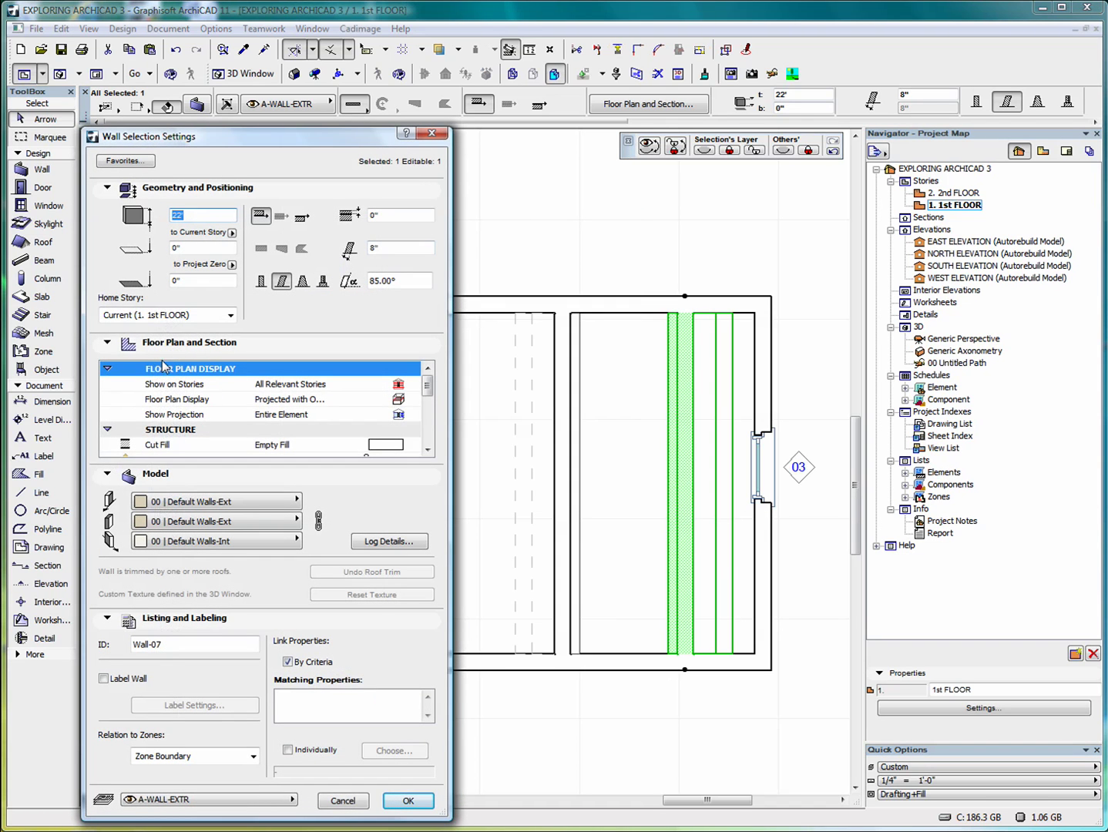
left_click(208, 316)
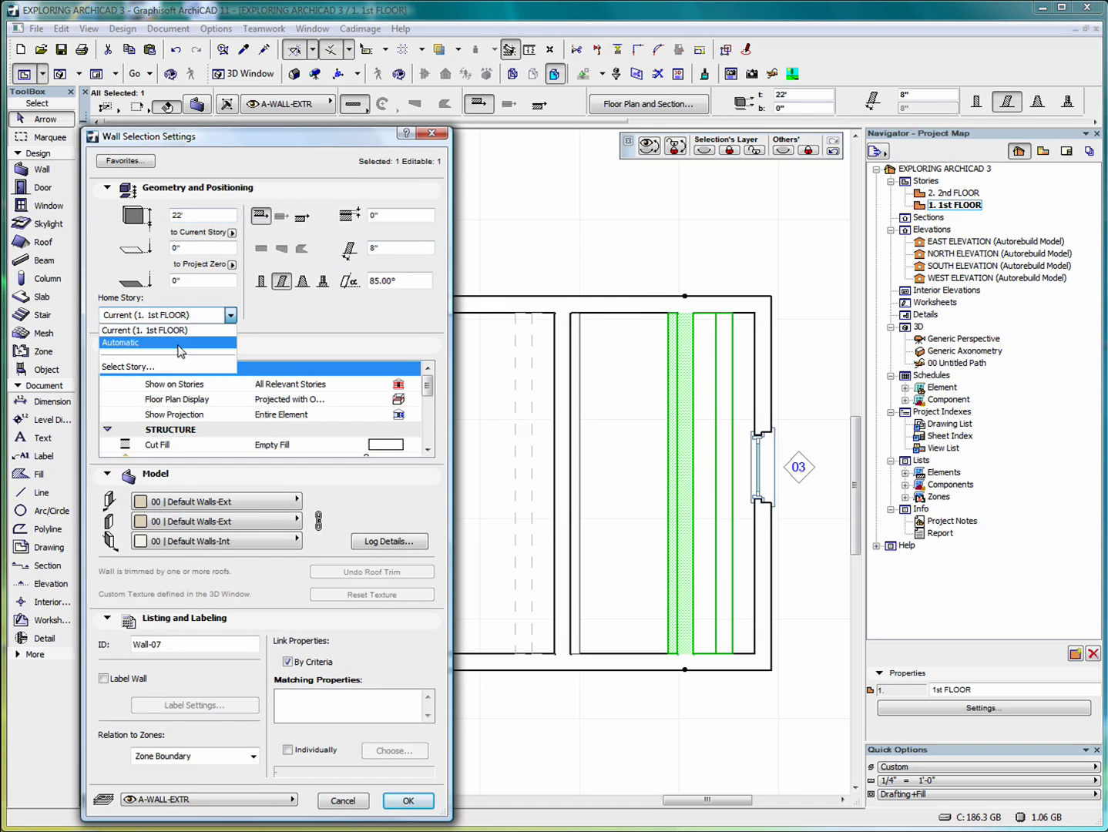
left_click(181, 342)
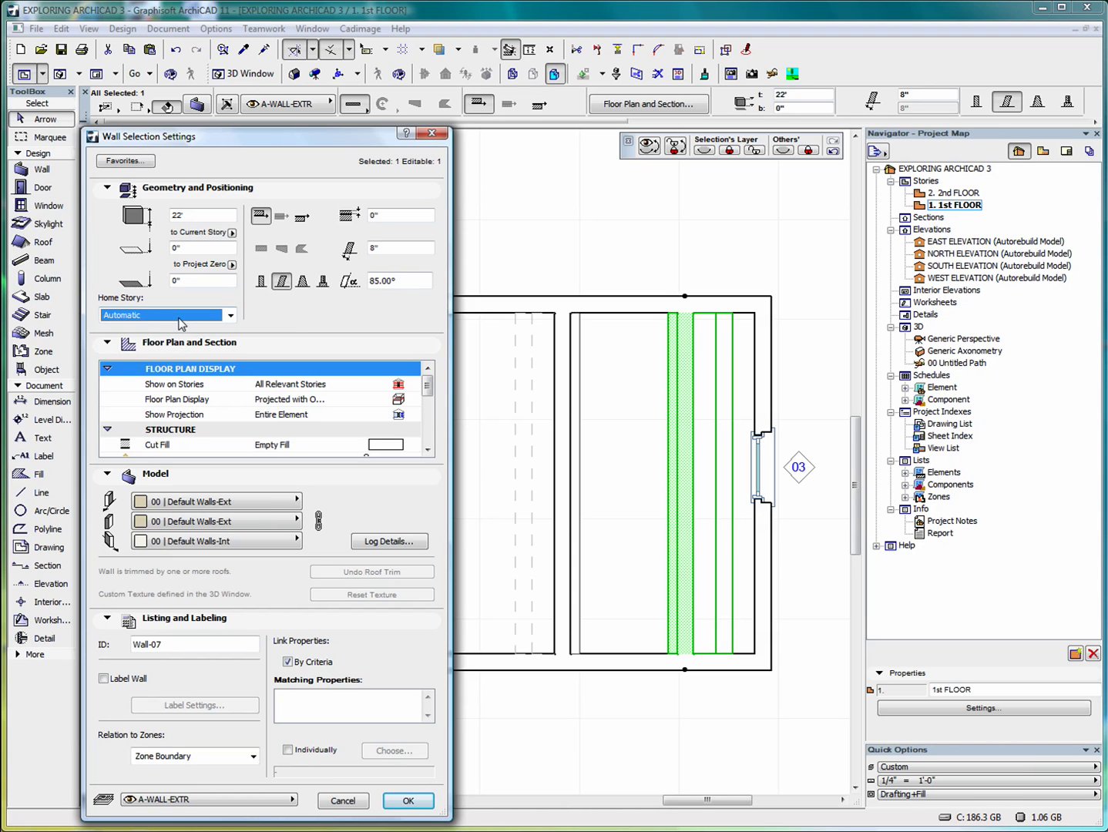
left_click(398, 385)
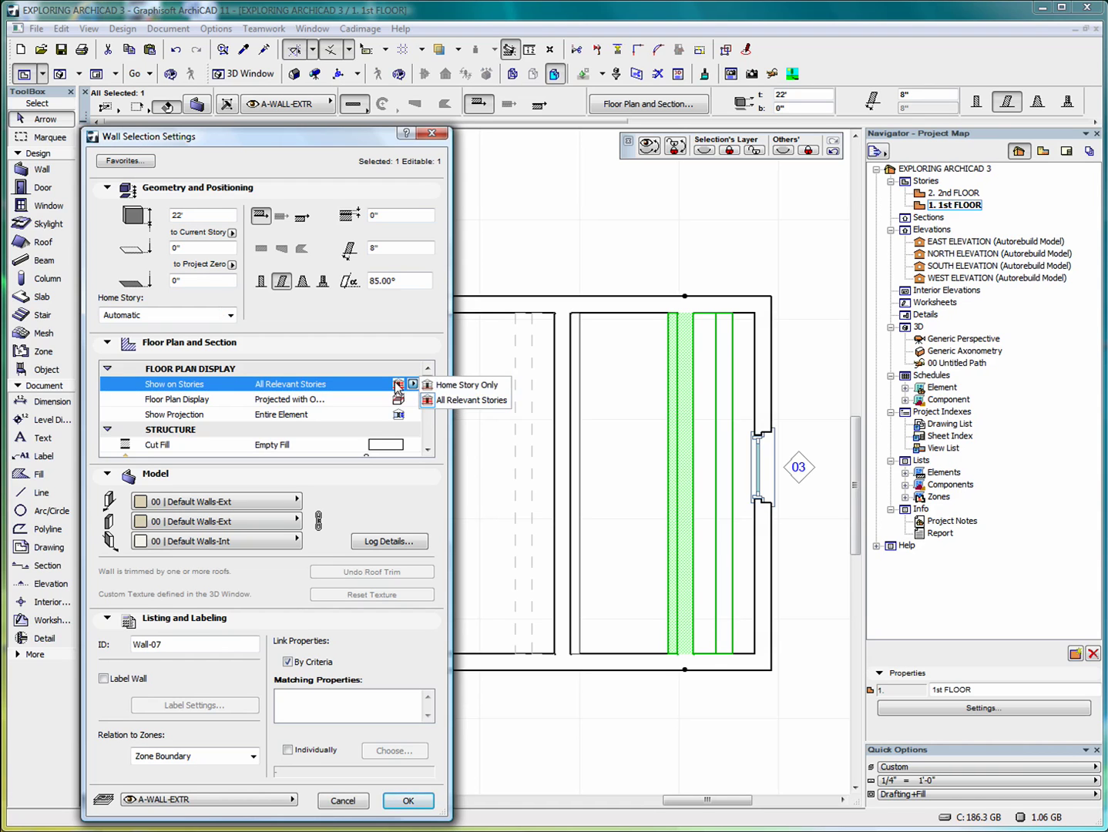
left_click(409, 808)
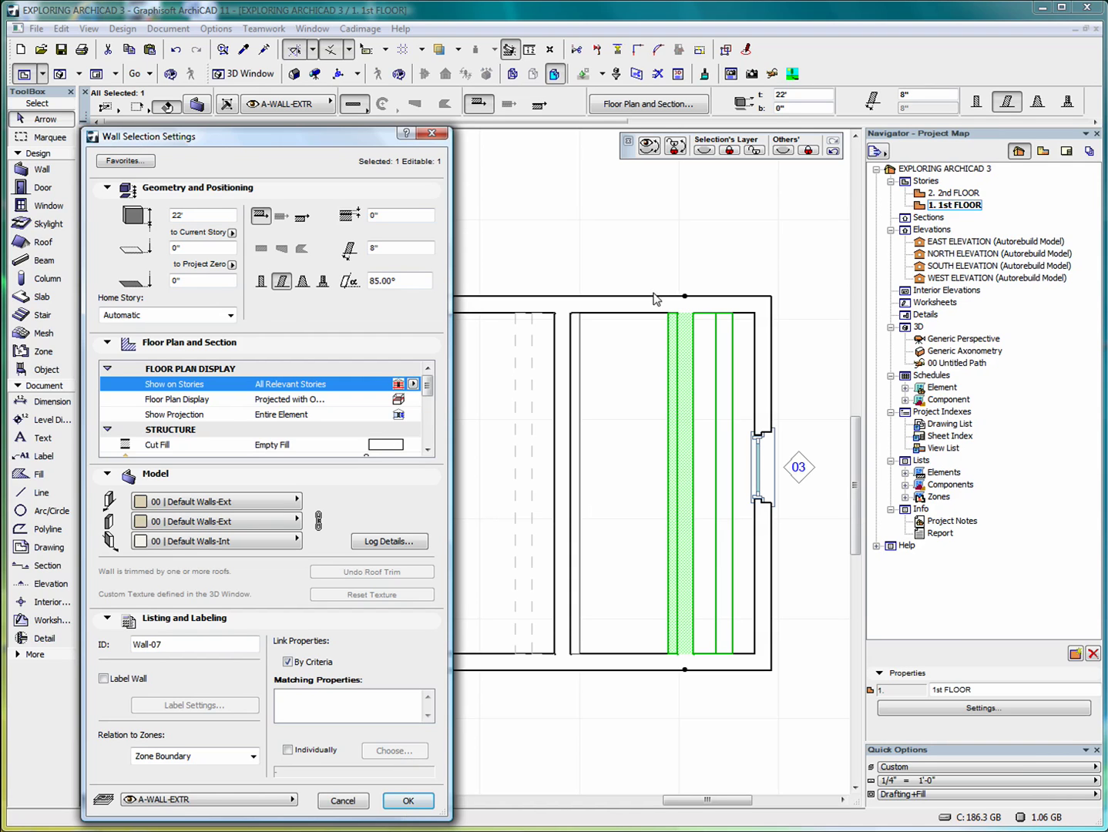
left_click(411, 801)
left_click(665, 224)
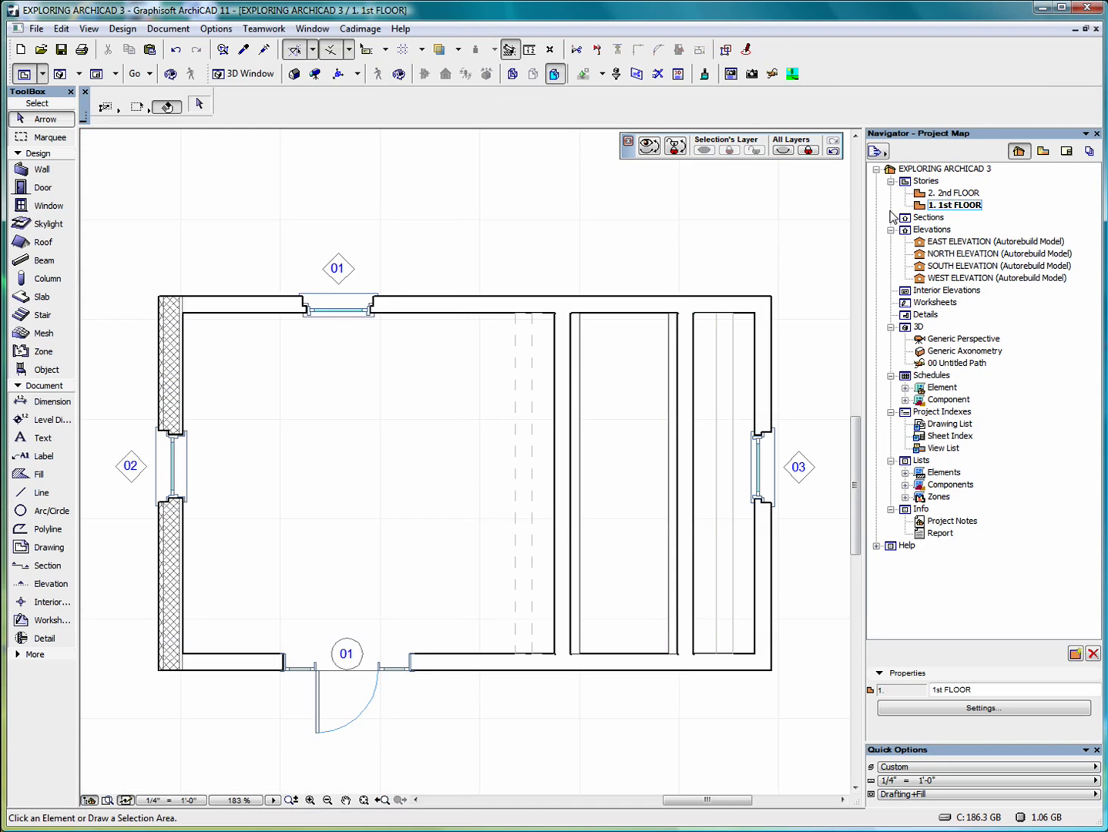
double_click(949, 193)
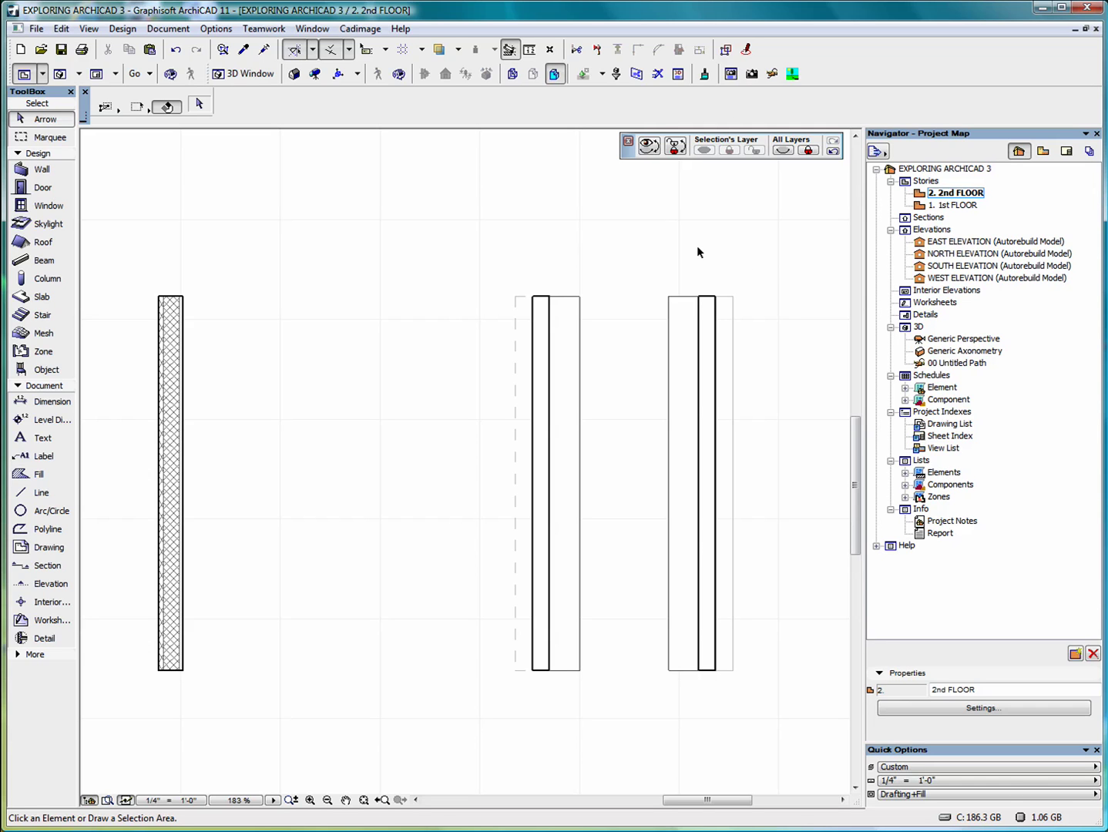
key("ctrl+Down")
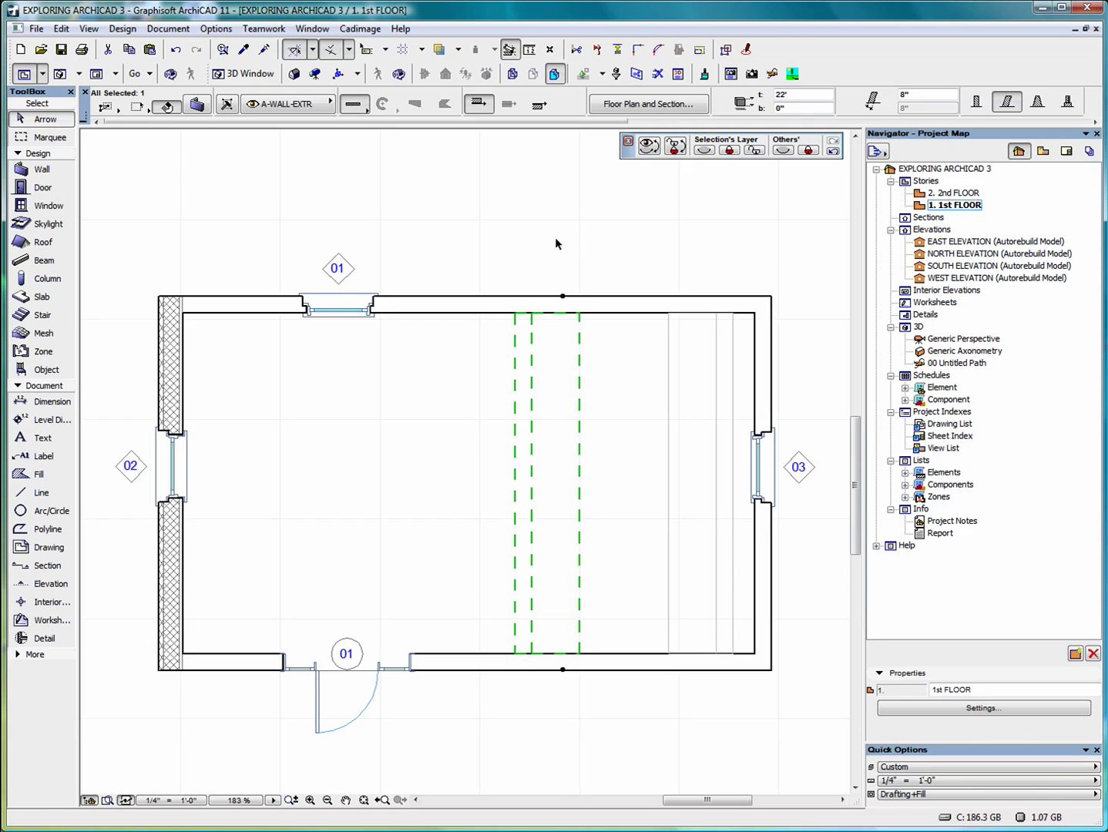
left_click(622, 418)
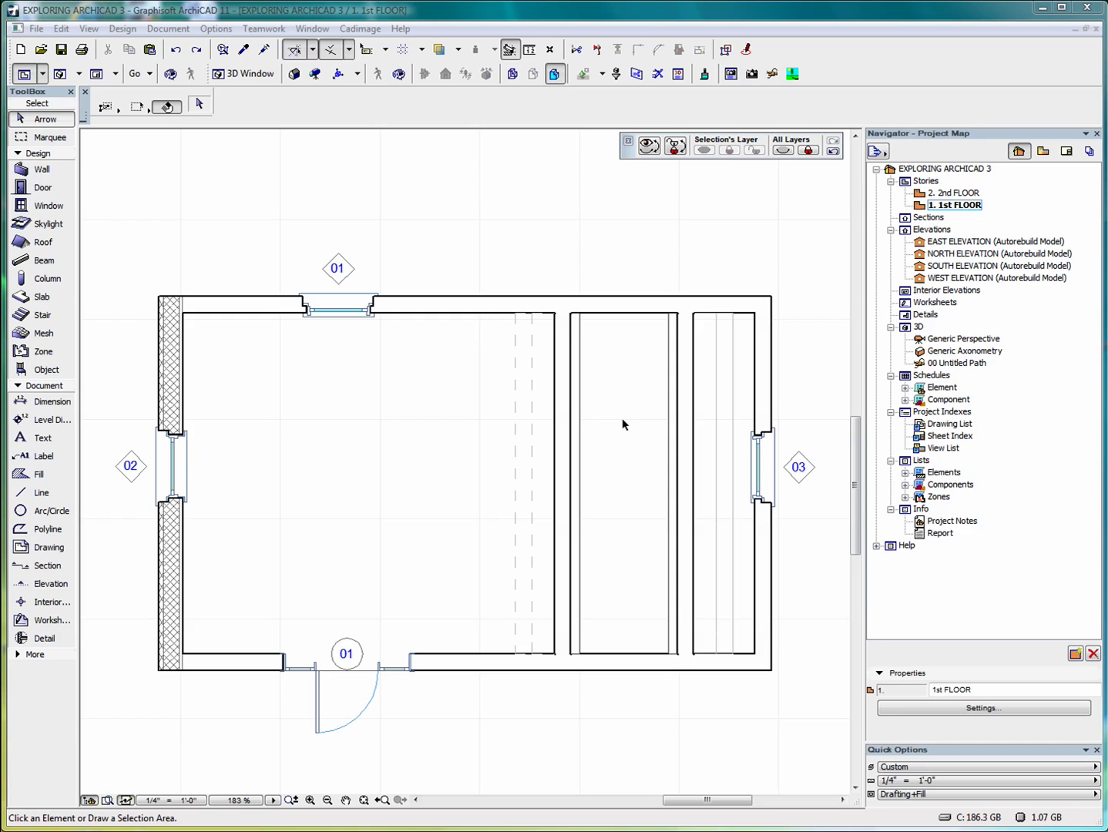
Step: Set the slanted middle wall's Show Projection option to To Floor Plan Range
left_click(577, 420)
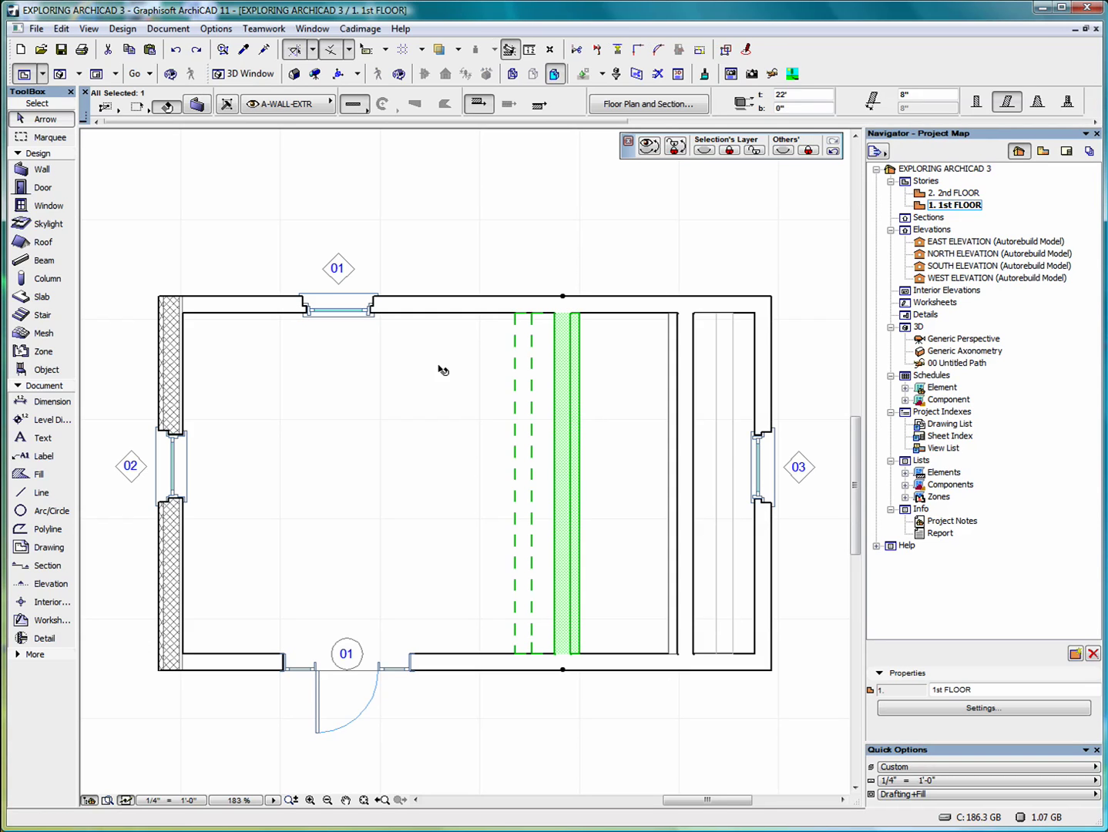
right_click(454, 235)
left_click(515, 245)
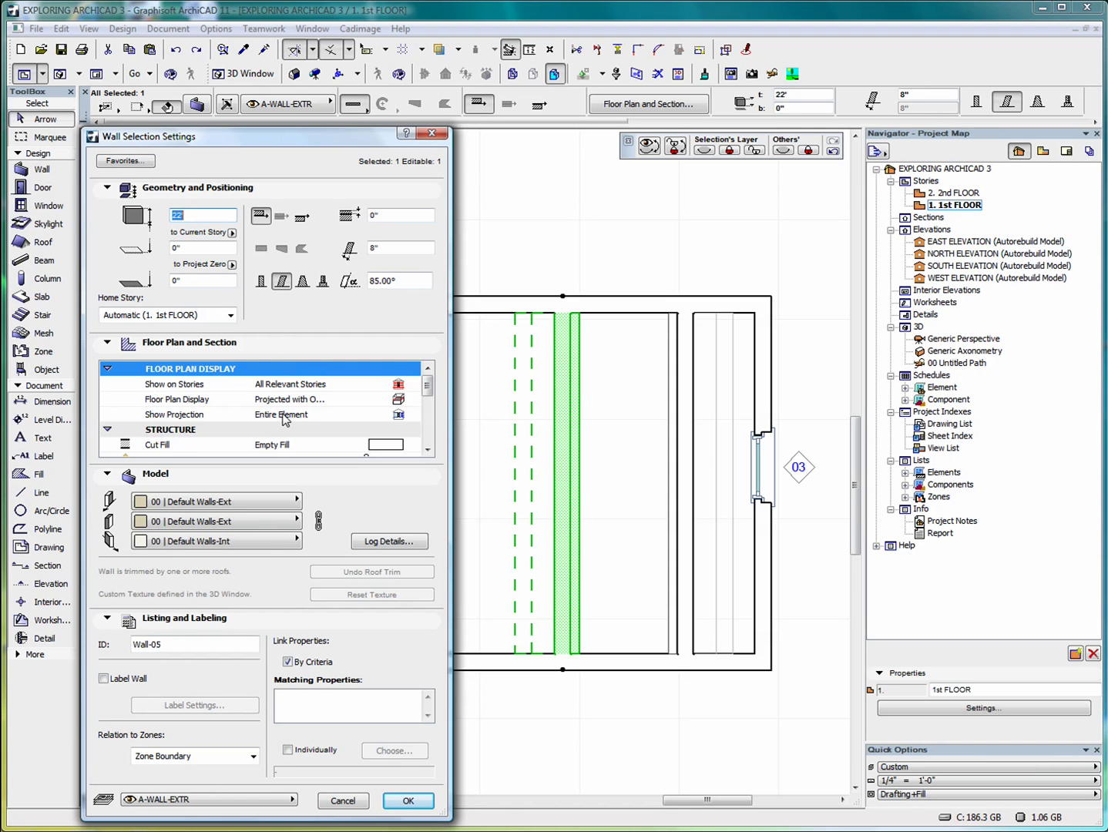
left_click(176, 417)
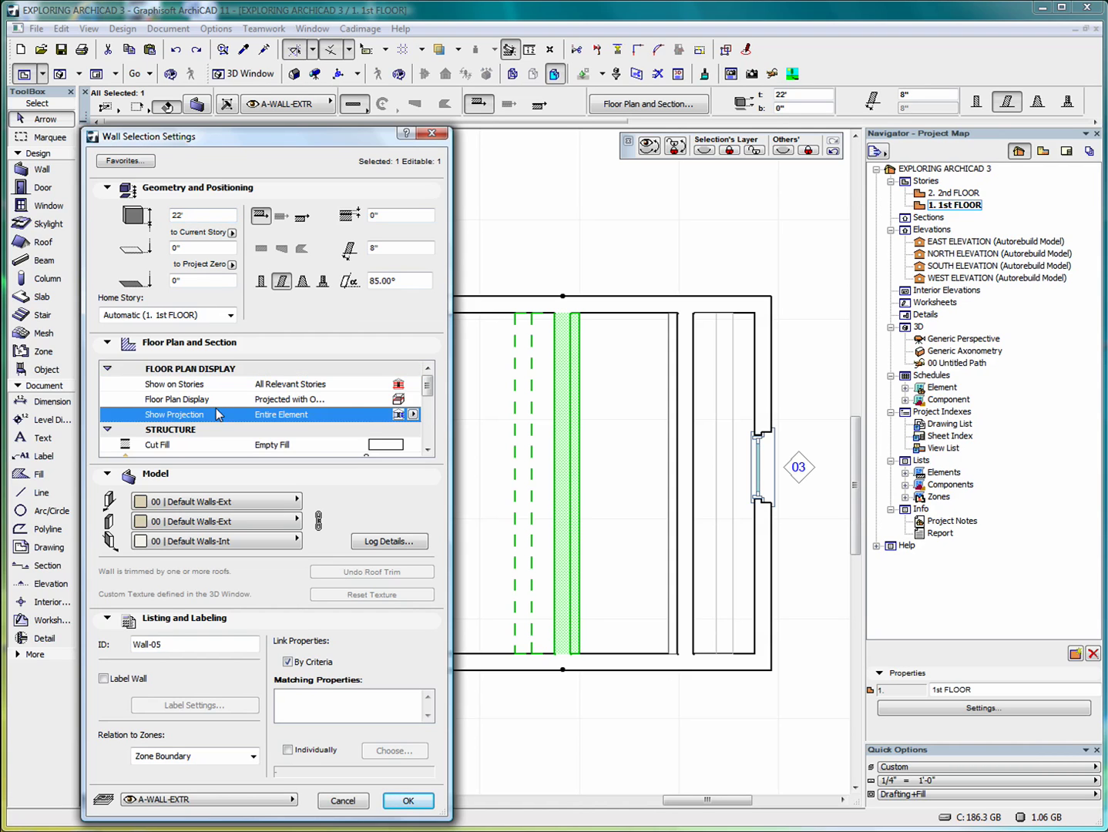
left_click(414, 416)
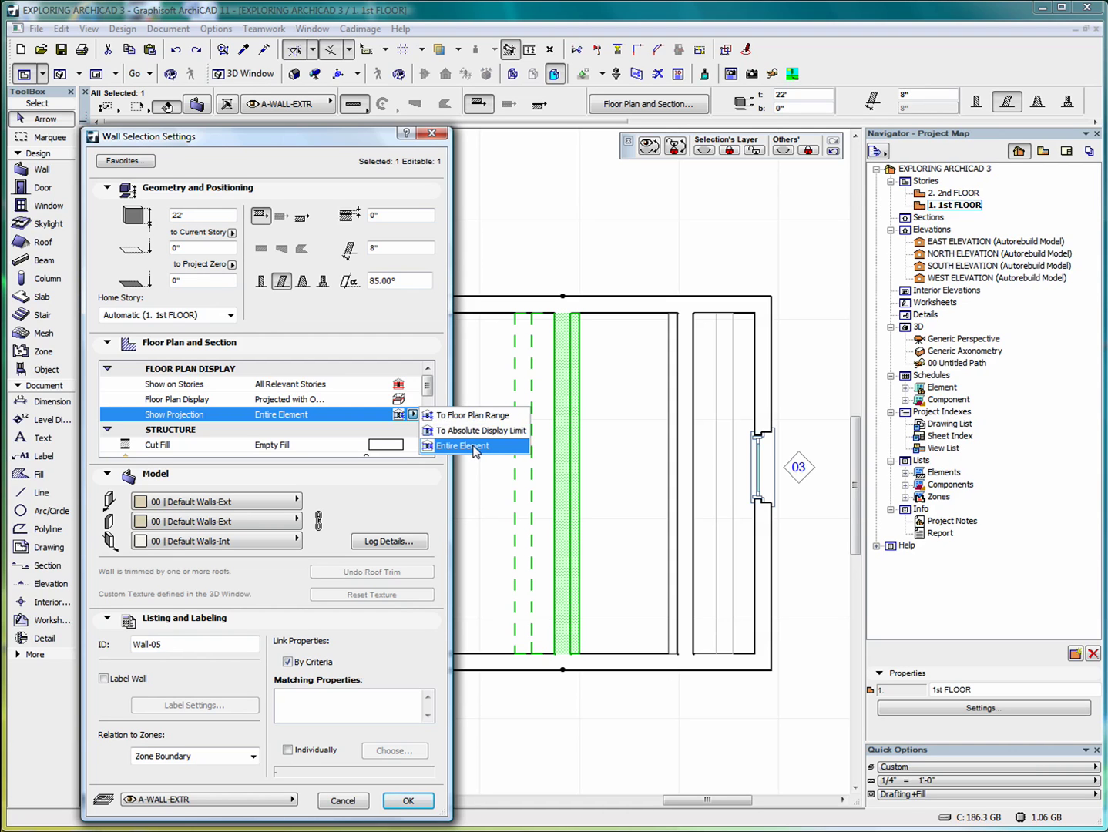
left_click(481, 421)
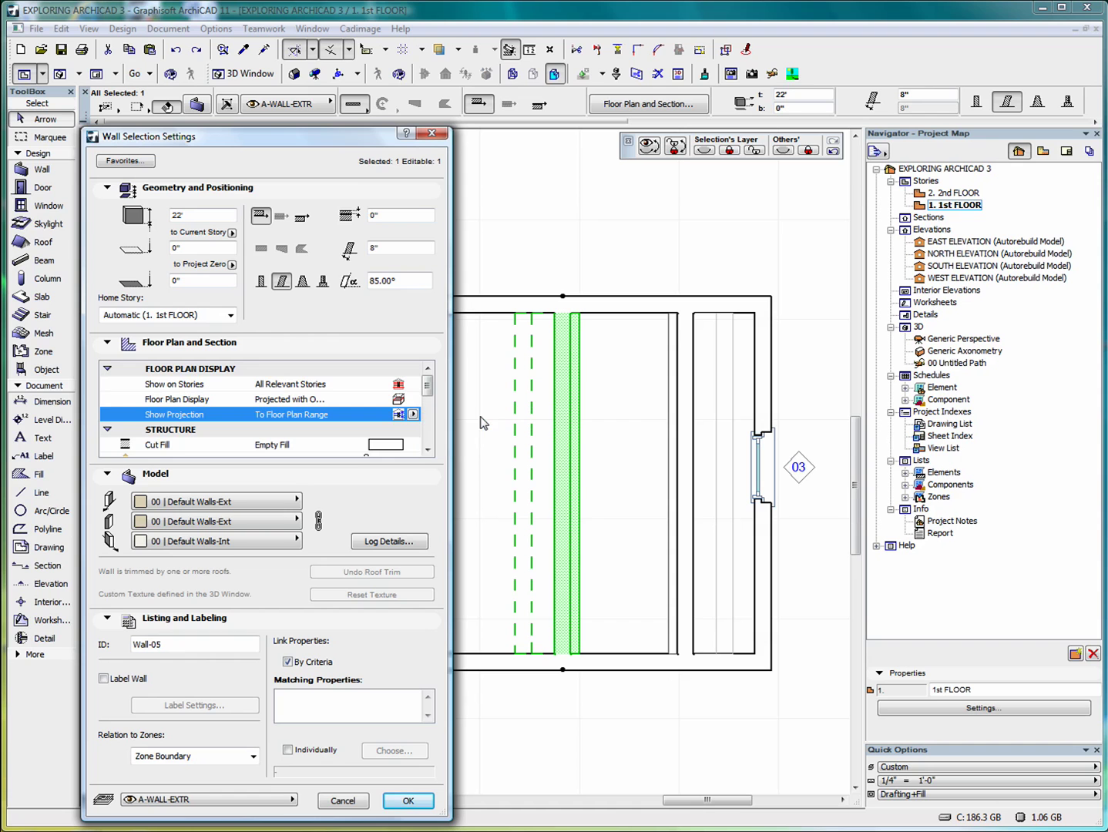
left_click(410, 802)
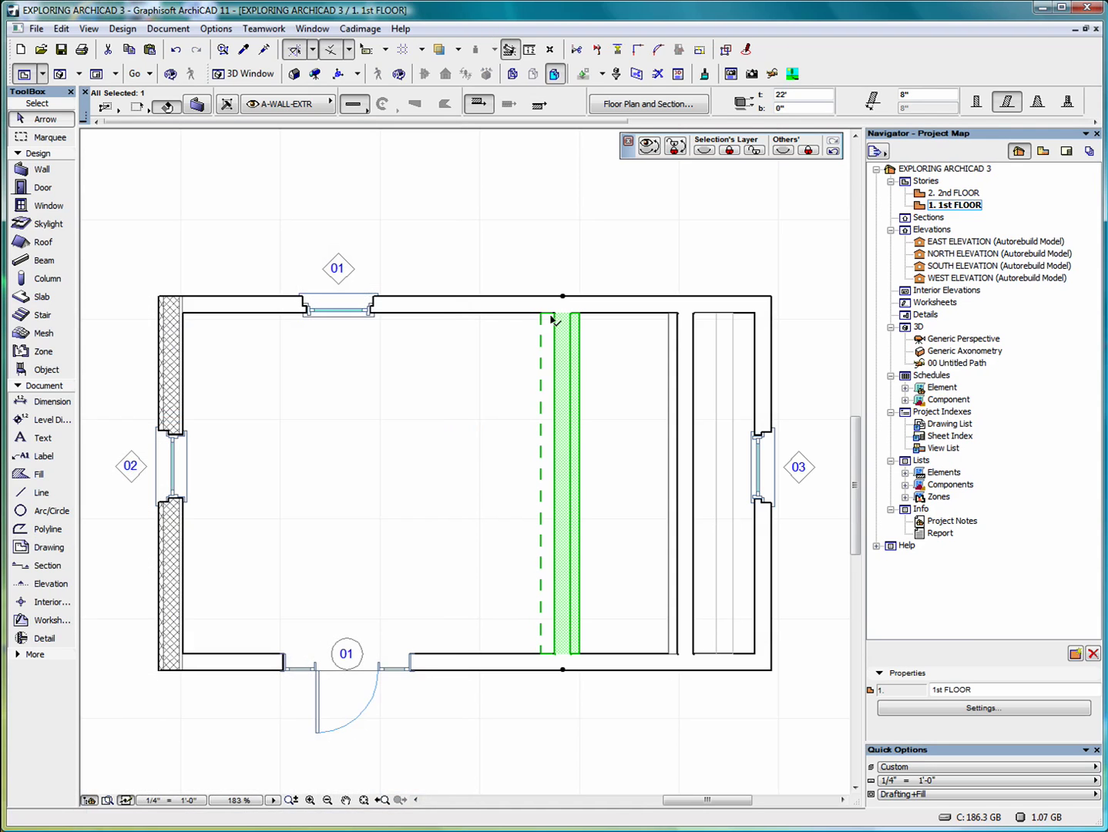